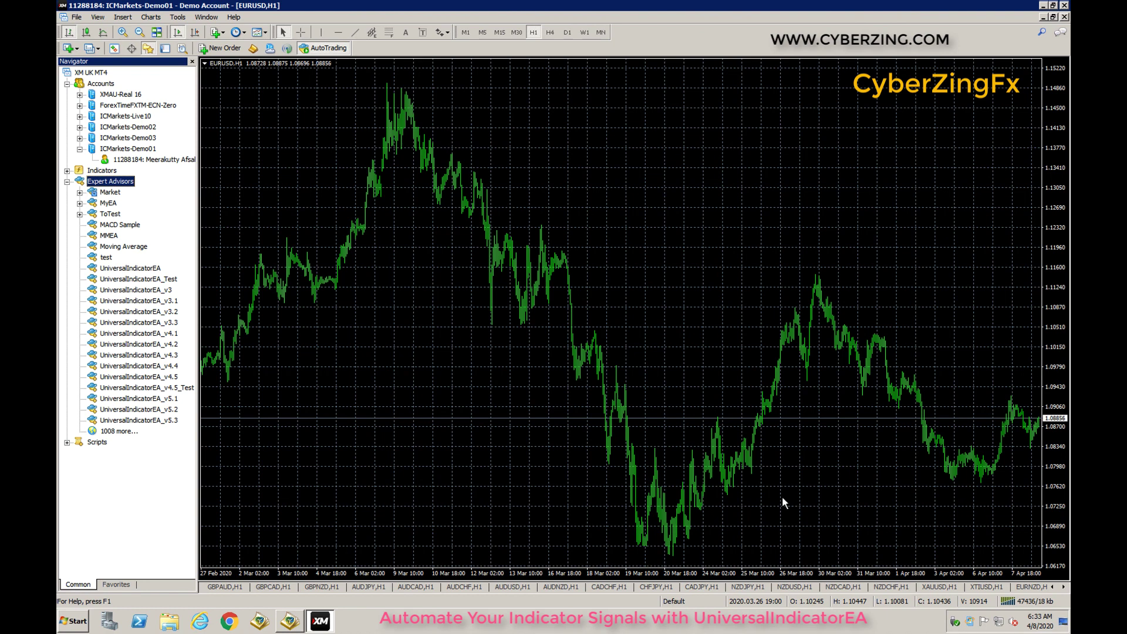
Open the terminal's data folder, locate UniversalIndicatorEA.ex4 in MQL4\Experts, and close the folder window
{"action": "left_click", "coordinate": [125, 269]}
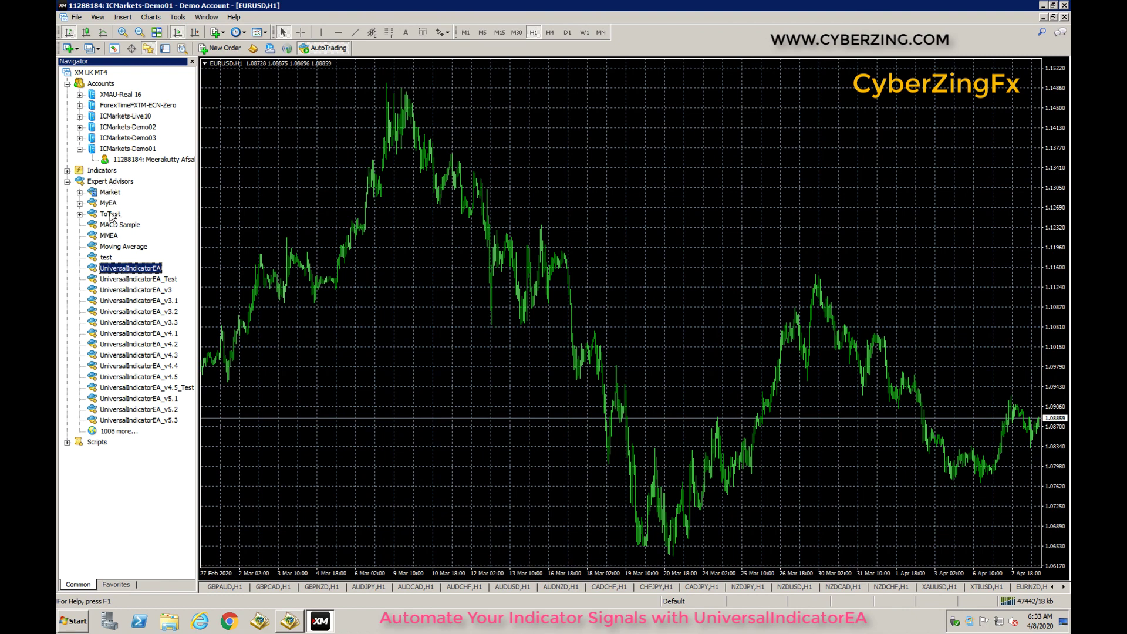
{"action": "left_click", "coordinate": [104, 186]}
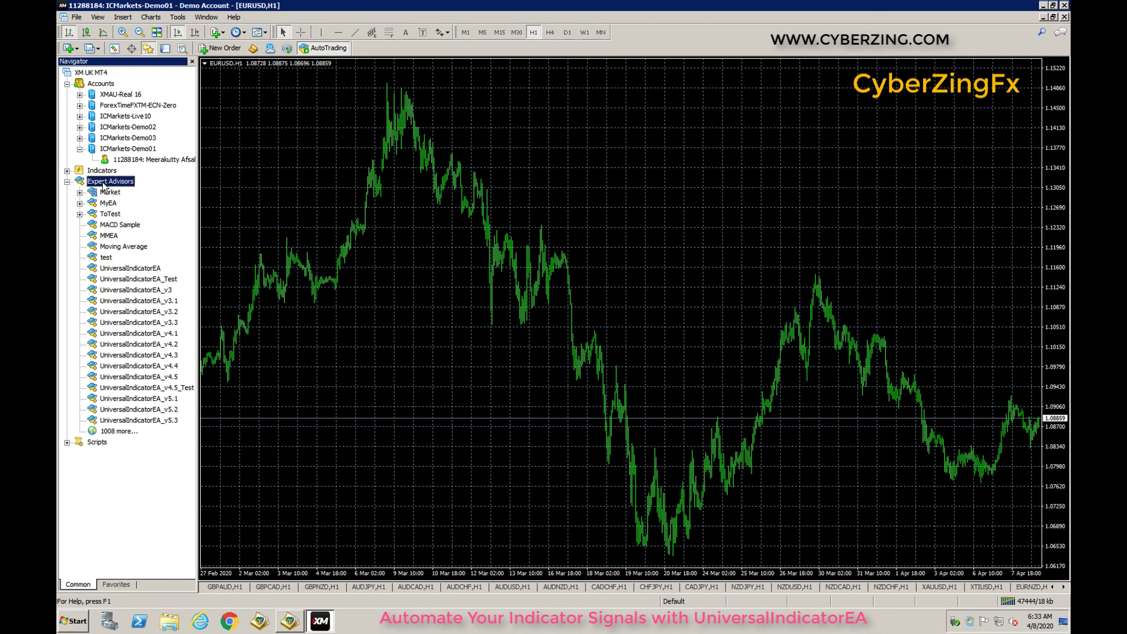
{"action": "left_click", "coordinate": [77, 19]}
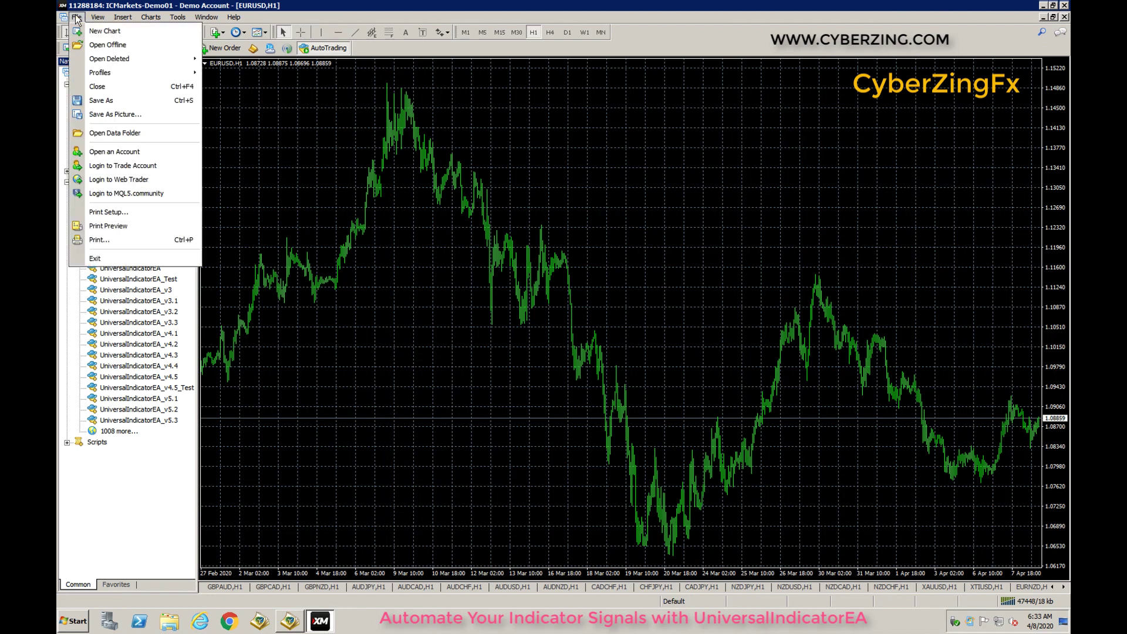
{"action": "left_click", "coordinate": [99, 133]}
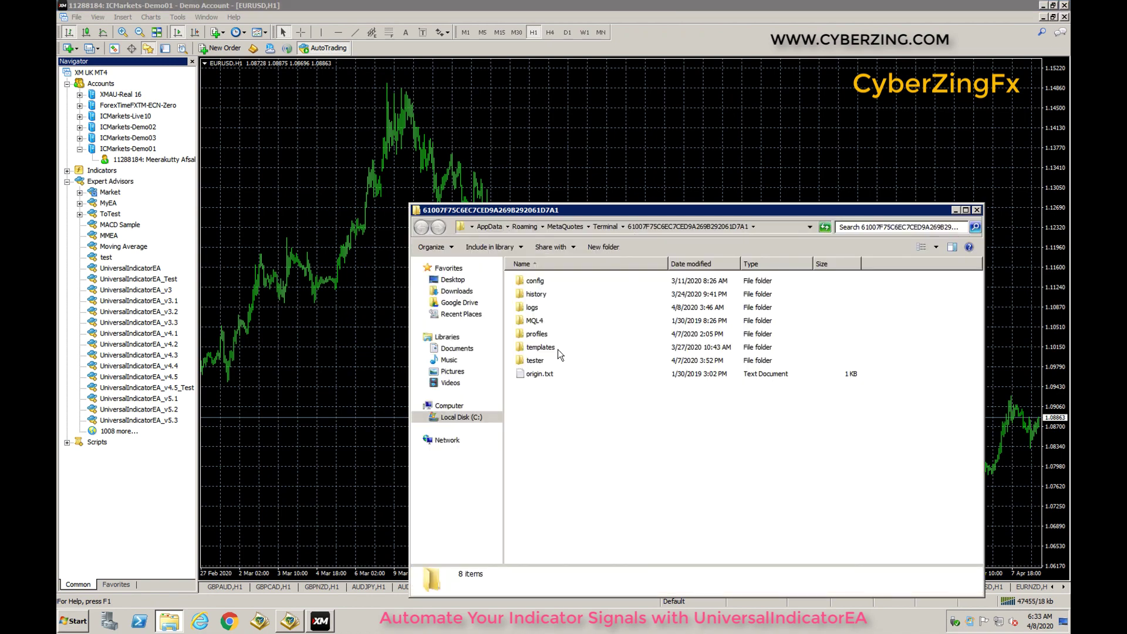
{"action": "double_click", "coordinate": [544, 323]}
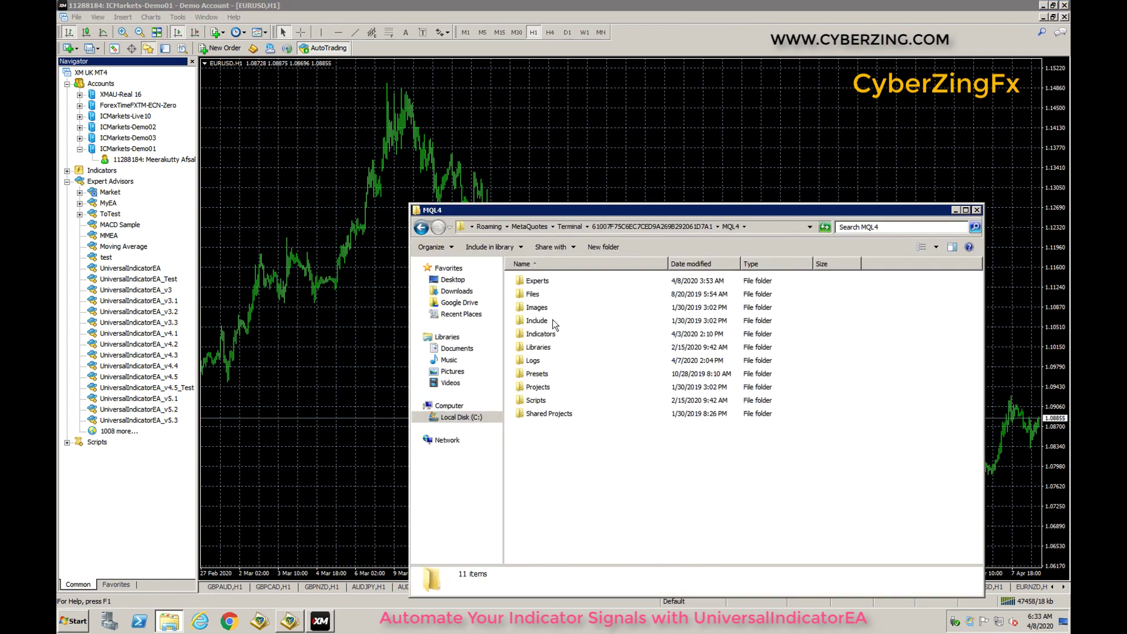
{"action": "double_click", "coordinate": [539, 283]}
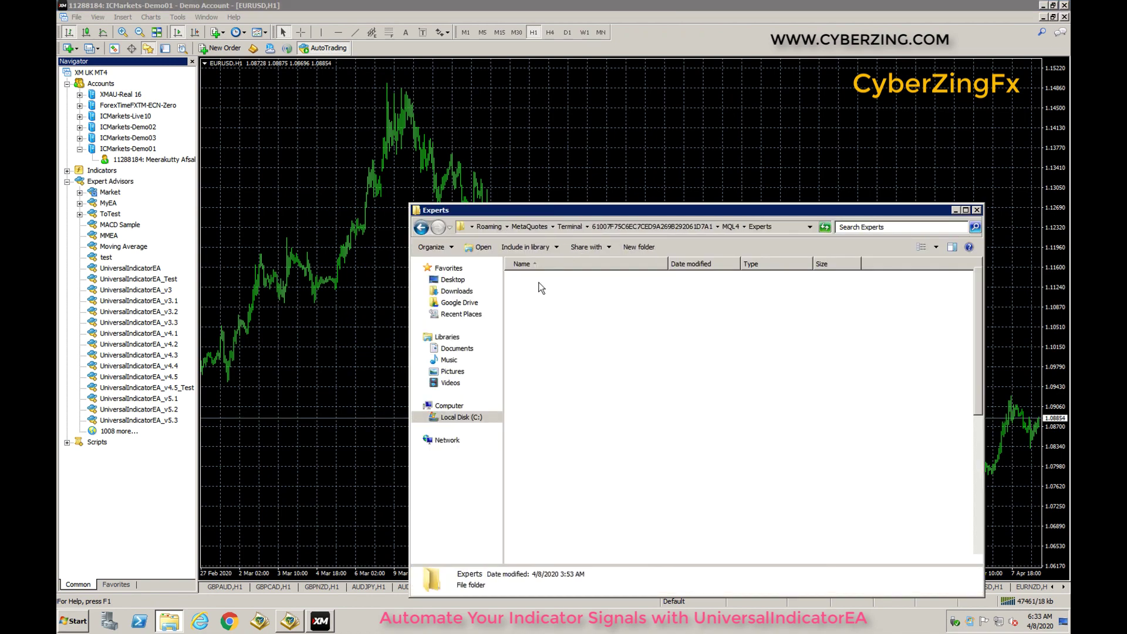
{"action": "left_click", "coordinate": [563, 441]}
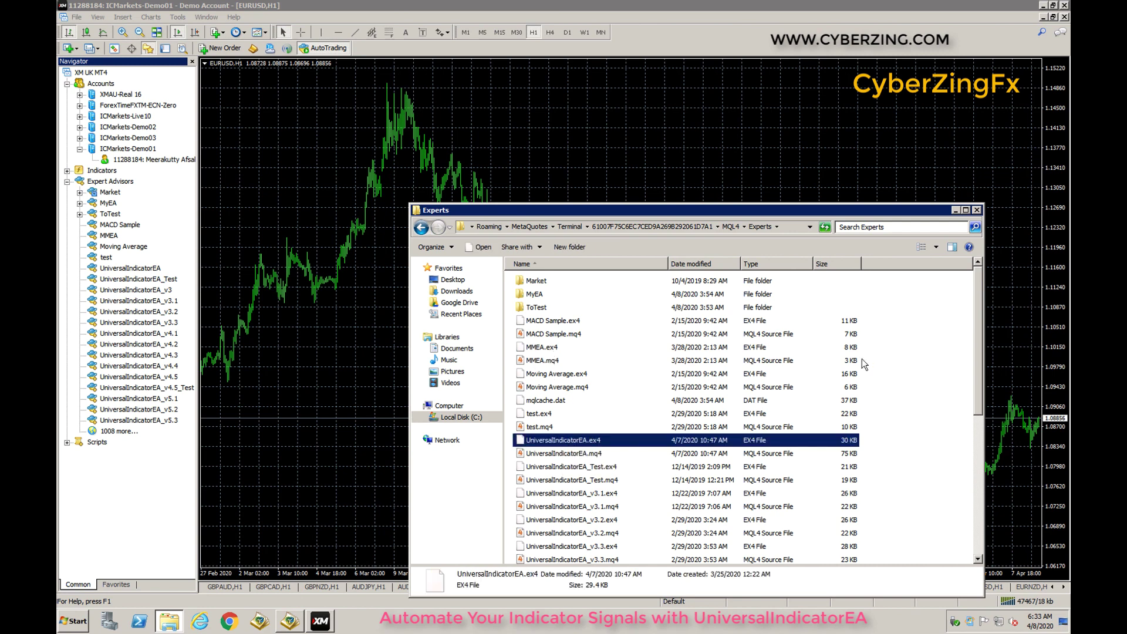
{"action": "left_click", "coordinate": [978, 210]}
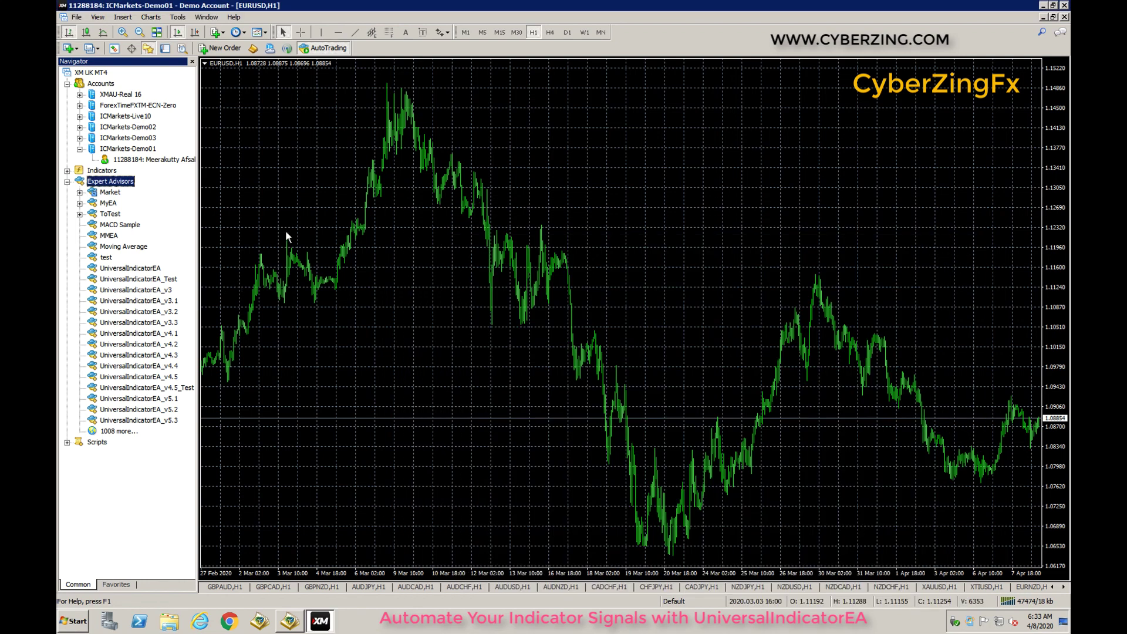
Open the settings of UniversalIndicatorEA, enlarge the dialog, and review its About, Common and Inputs pages, including Order To Execute
{"action": "left_click", "coordinate": [355, 32]}
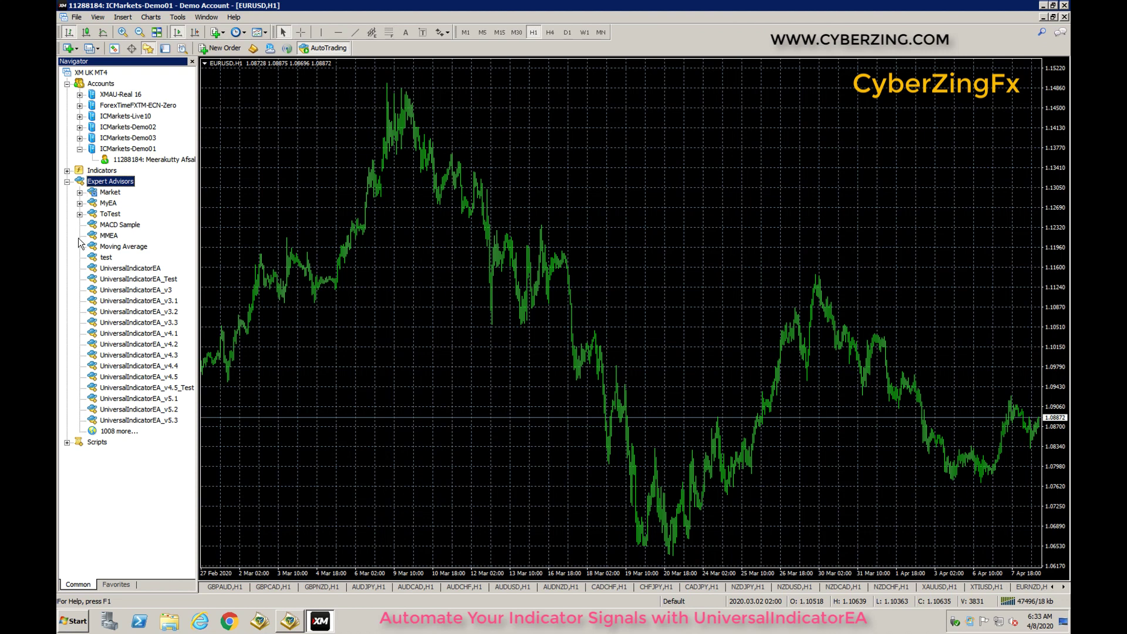
{"action": "double_click", "coordinate": [122, 270]}
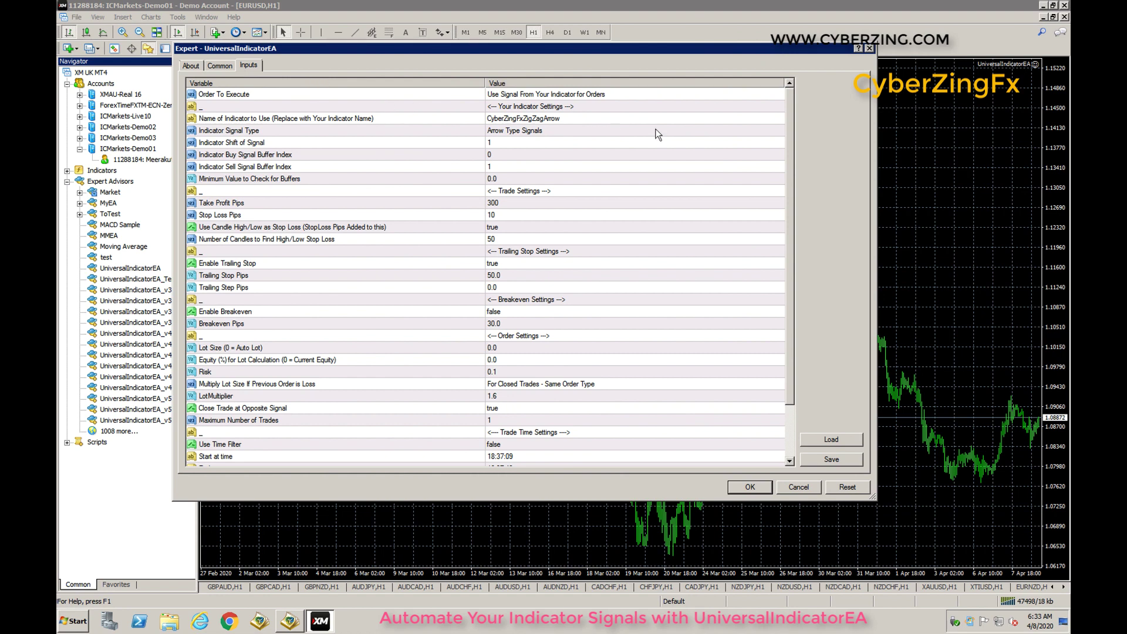
{"action": "left_click_drag", "start_coordinate": [873, 501], "coordinate": [987, 575]}
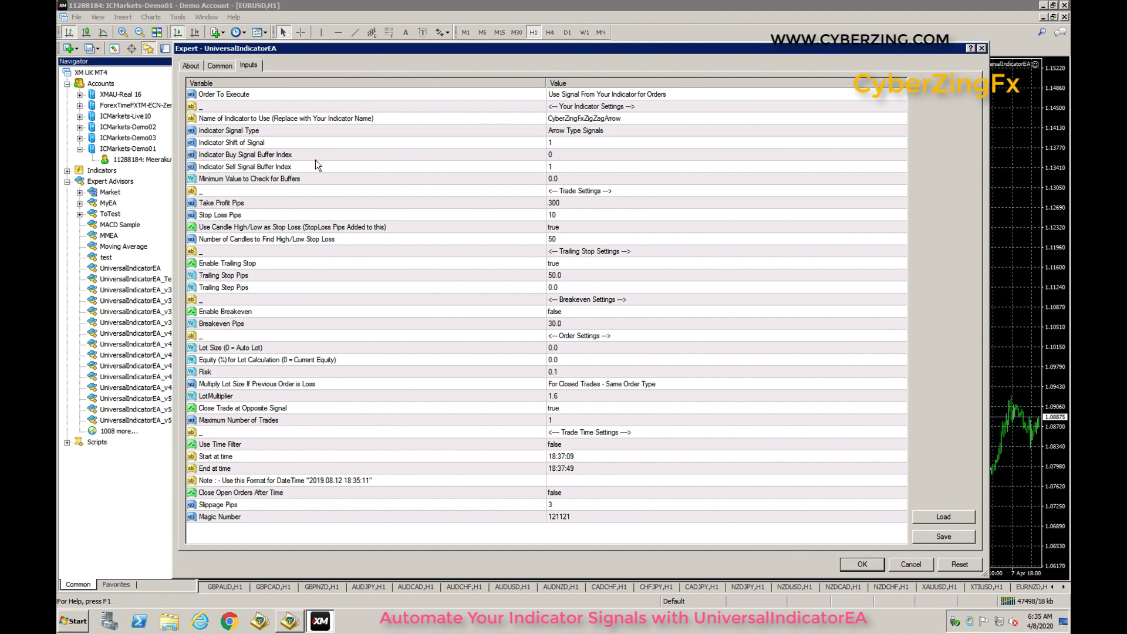
{"action": "left_click", "coordinate": [191, 65]}
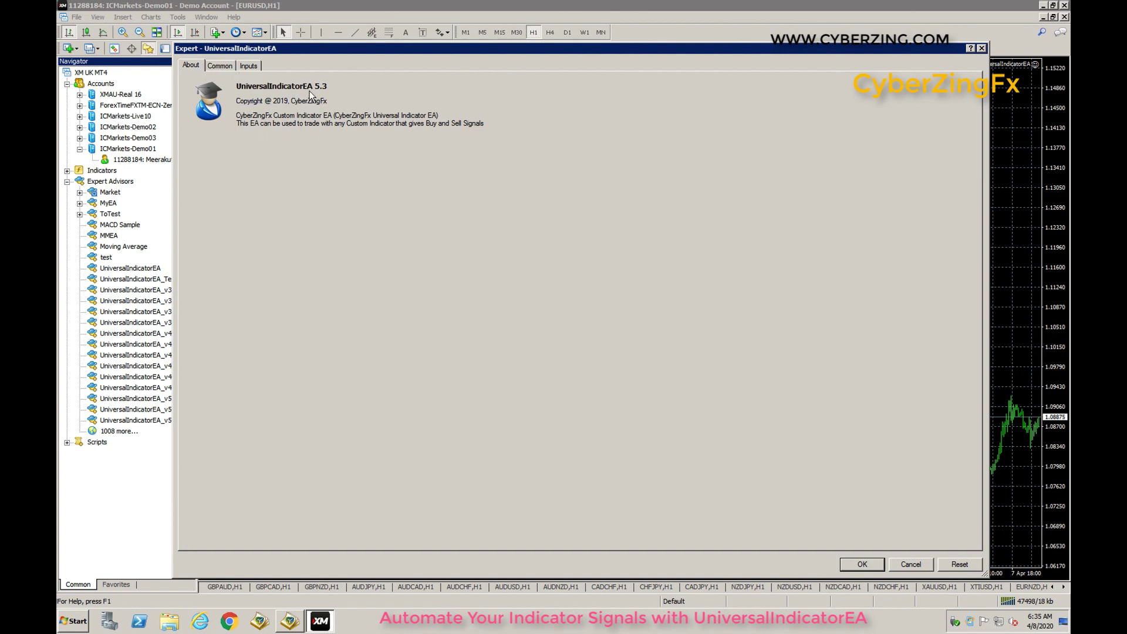
{"action": "left_click", "coordinate": [220, 66]}
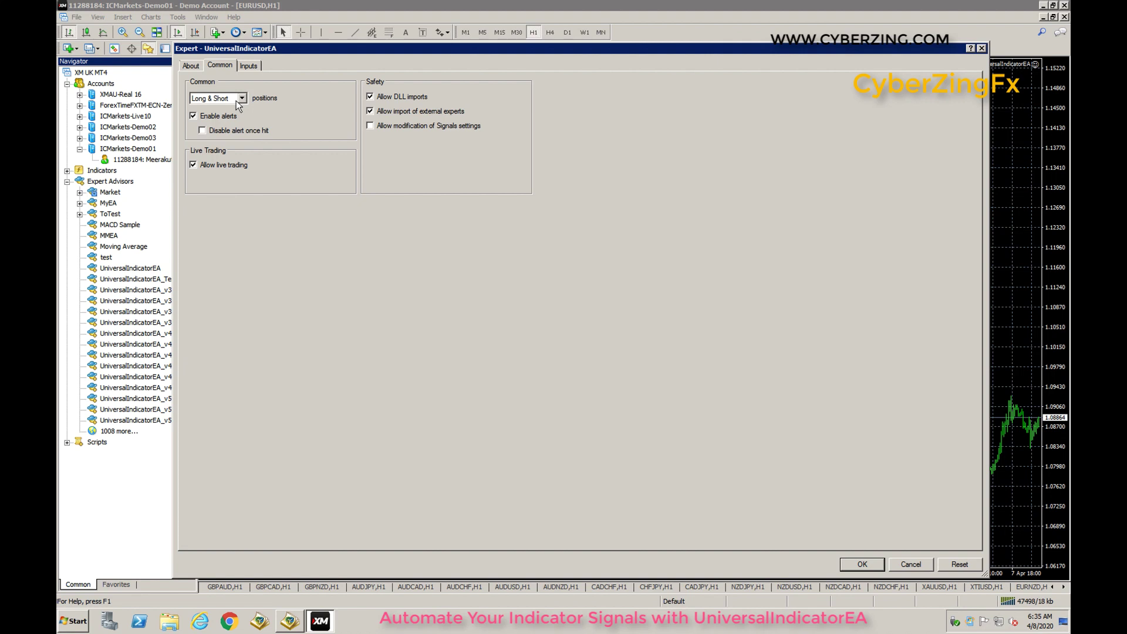
{"action": "left_click", "coordinate": [249, 67]}
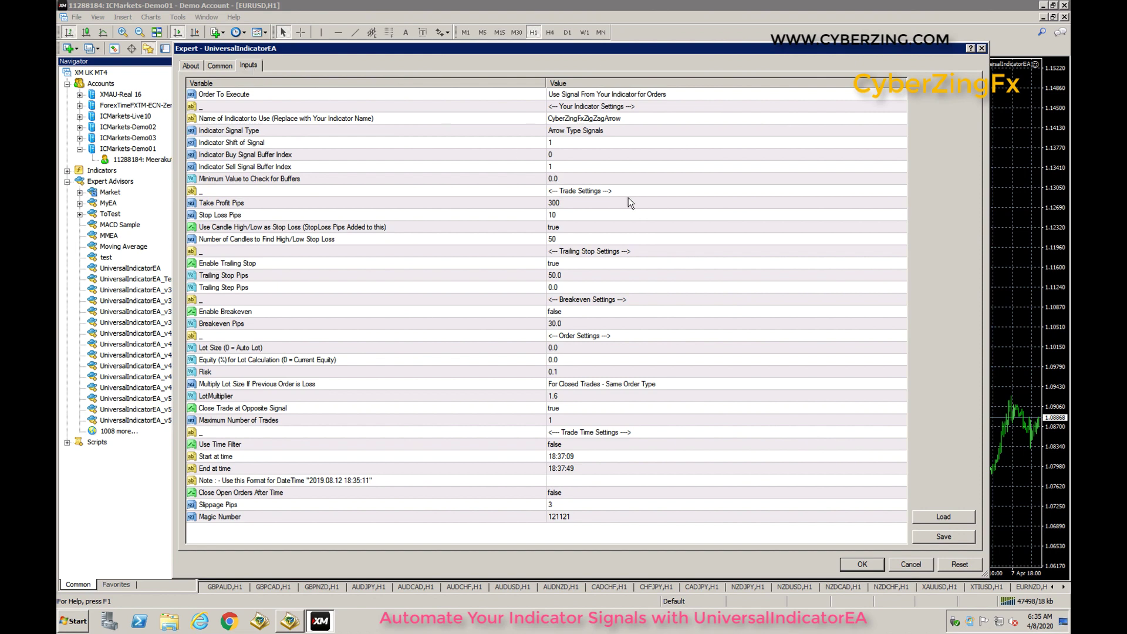
{"action": "left_click", "coordinate": [432, 99]}
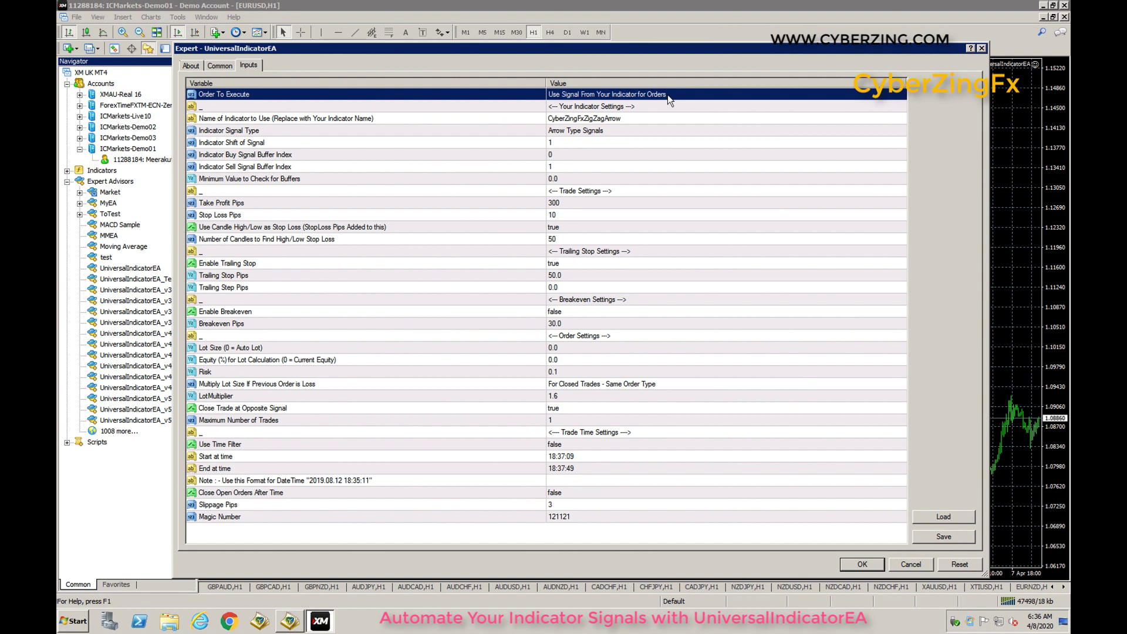
Enter xMyIndicator as the name of the indicator to use, and close the expert's settings without applying them
{"action": "left_click", "coordinate": [316, 117]}
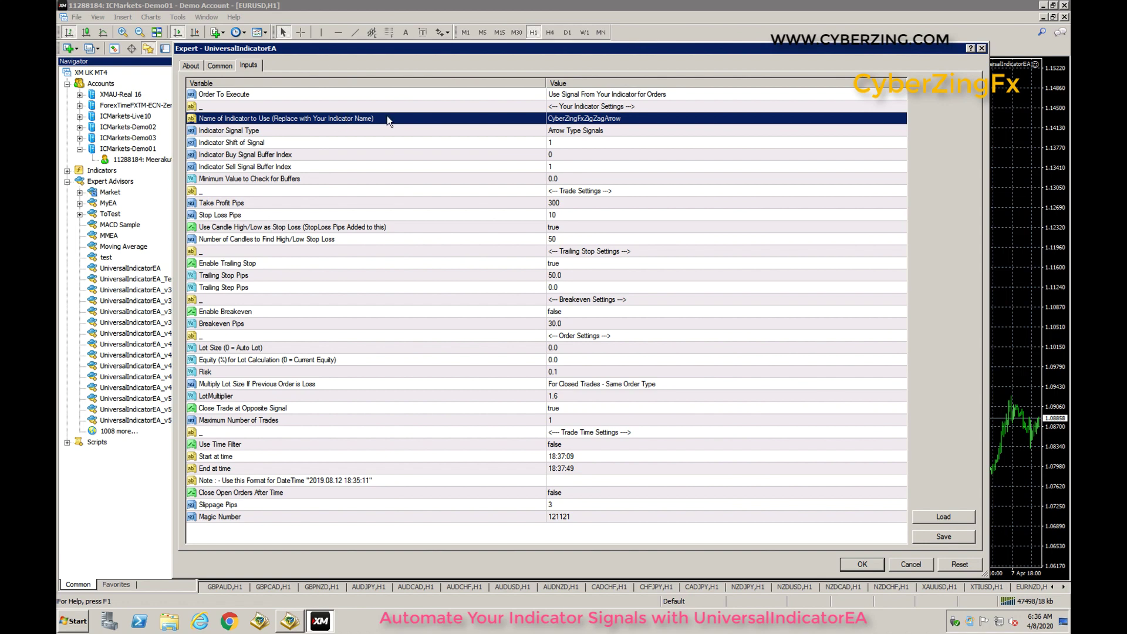
{"action": "left_click", "coordinate": [578, 122]}
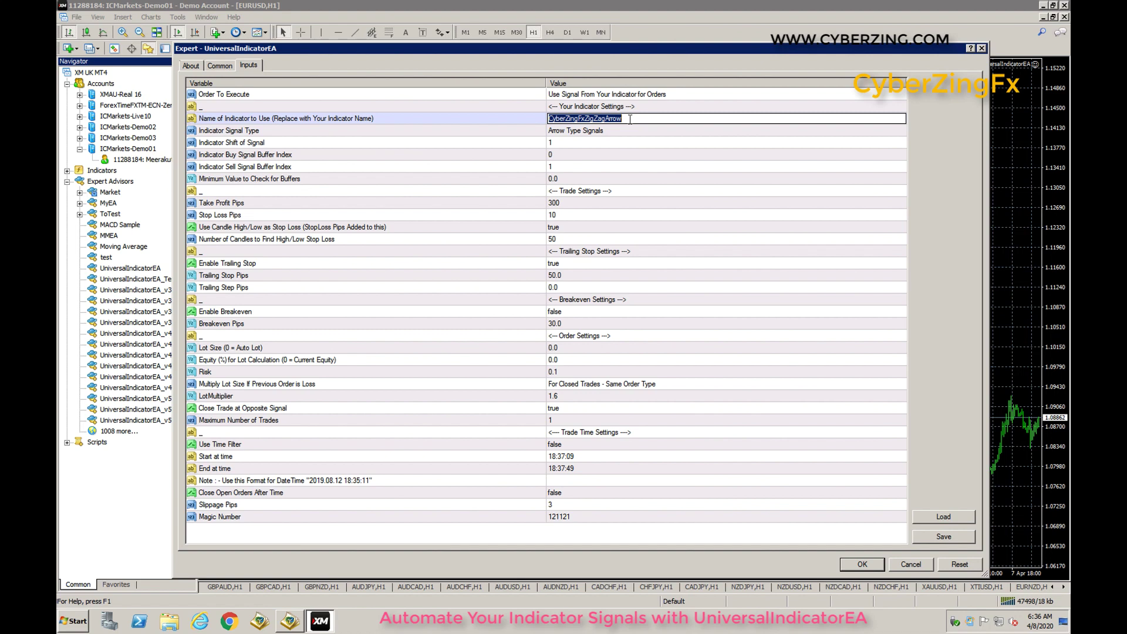
{"action": "left_click", "coordinate": [630, 119]}
{"action": "key", "text": "BackSpace"}
{"action": "key", "text": "BackSpace"}
{"action": "key", "text": "BackSpace"}
{"action": "key", "text": "BackSpace"}
{"action": "key", "text": "BackSpace"}
{"action": "key", "text": "BackSpace"}
{"action": "key", "text": "BackSpace"}
{"action": "key", "text": "BackSpace"}
{"action": "key", "text": "BackSpace"}
{"action": "key", "text": "BackSpace"}
{"action": "key", "text": "BackSpace"}
{"action": "key", "text": "BackSpace"}
{"action": "key", "text": "BackSpace"}
{"action": "key", "text": "BackSpace"}
{"action": "key", "text": "BackSpace"}
{"action": "key", "text": "BackSpace"}
{"action": "key", "text": "BackSpace"}
{"action": "key", "text": "BackSpace"}
{"action": "key", "text": "BackSpace"}
{"action": "key", "text": "BackSpace"}
{"action": "key", "text": "BackSpace"}
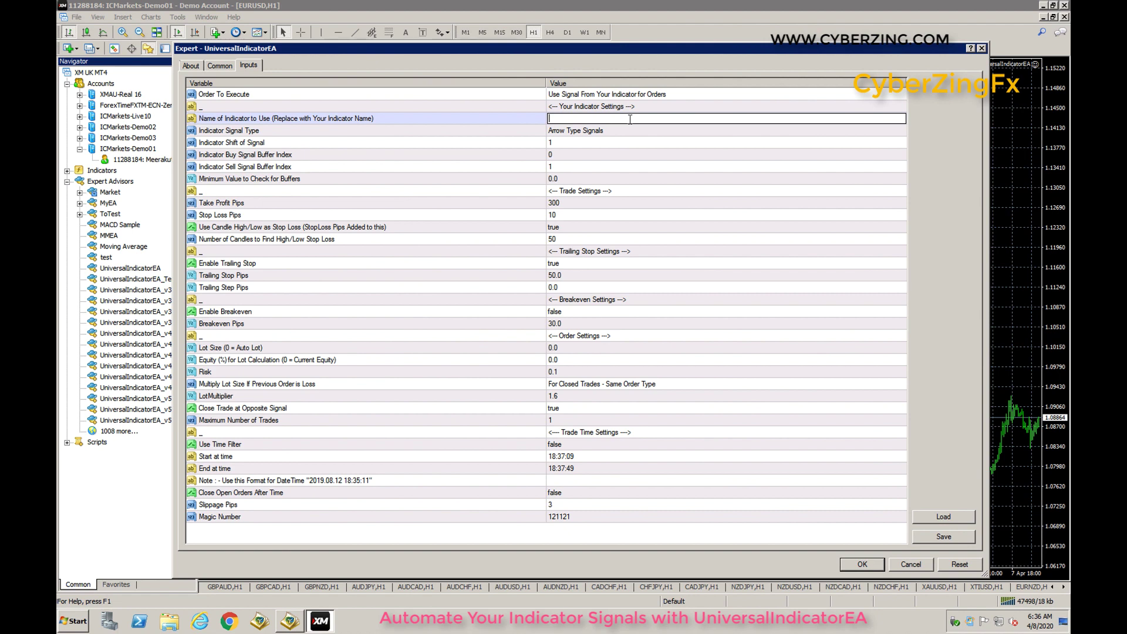
{"action": "type", "text": "xMyIndicator"}
{"action": "left_click", "coordinate": [579, 128]}
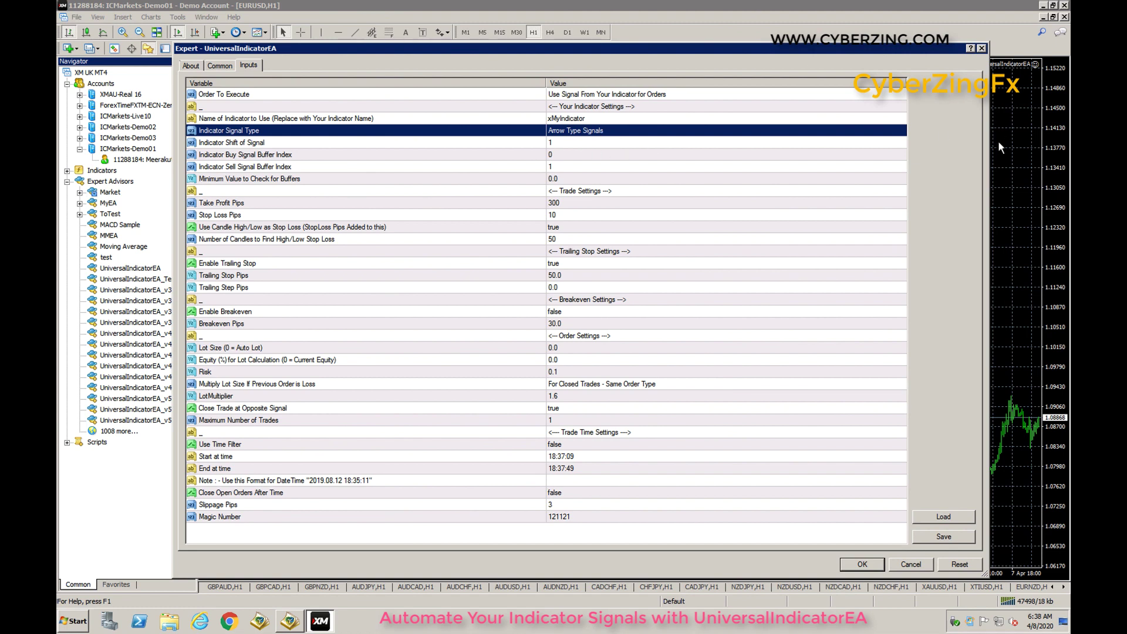
{"action": "left_click", "coordinate": [1026, 162]}
{"action": "left_click", "coordinate": [982, 48]}
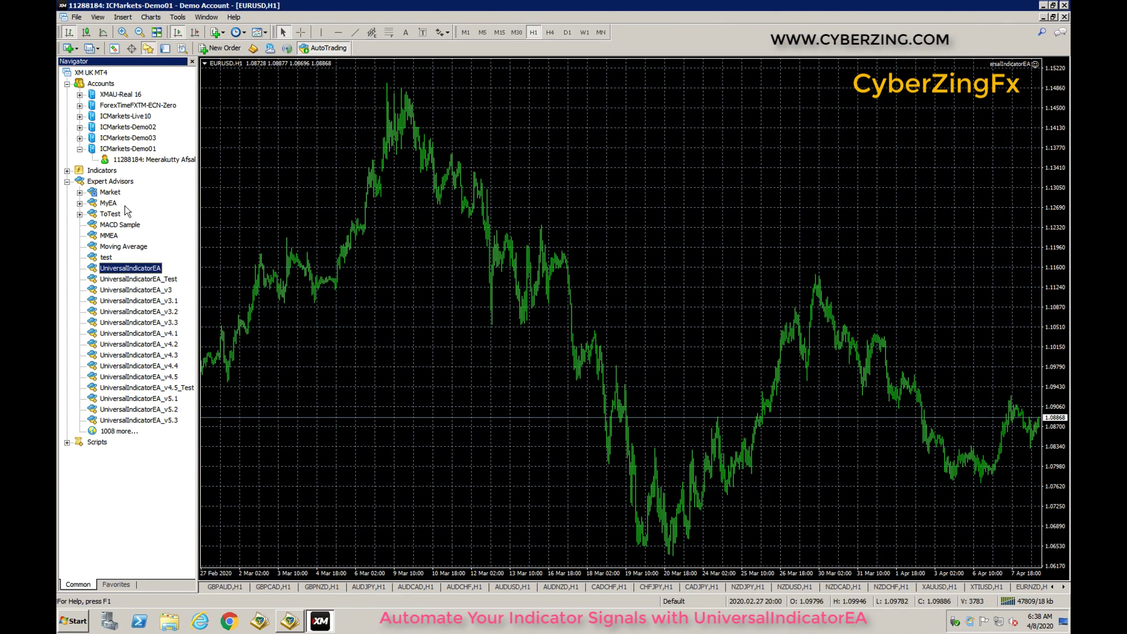
Expand the Indicators list and open the settings of the CyberZingFxZigZagArrow indicator attached to the EURUSD chart
{"action": "left_click", "coordinate": [67, 170]}
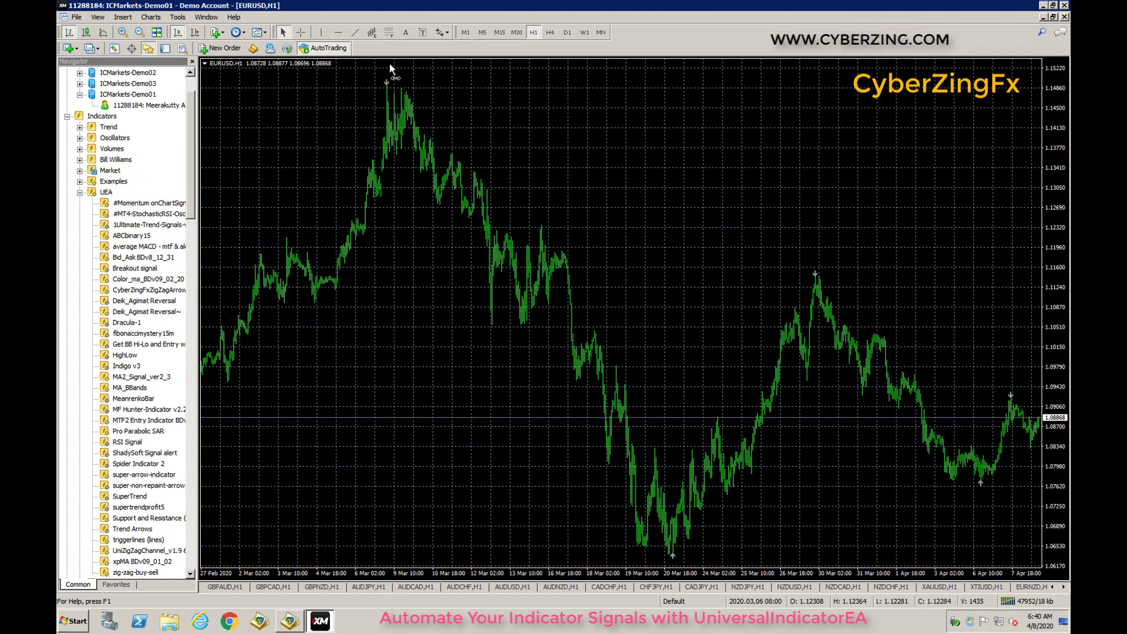
{"action": "right_click", "coordinate": [433, 96]}
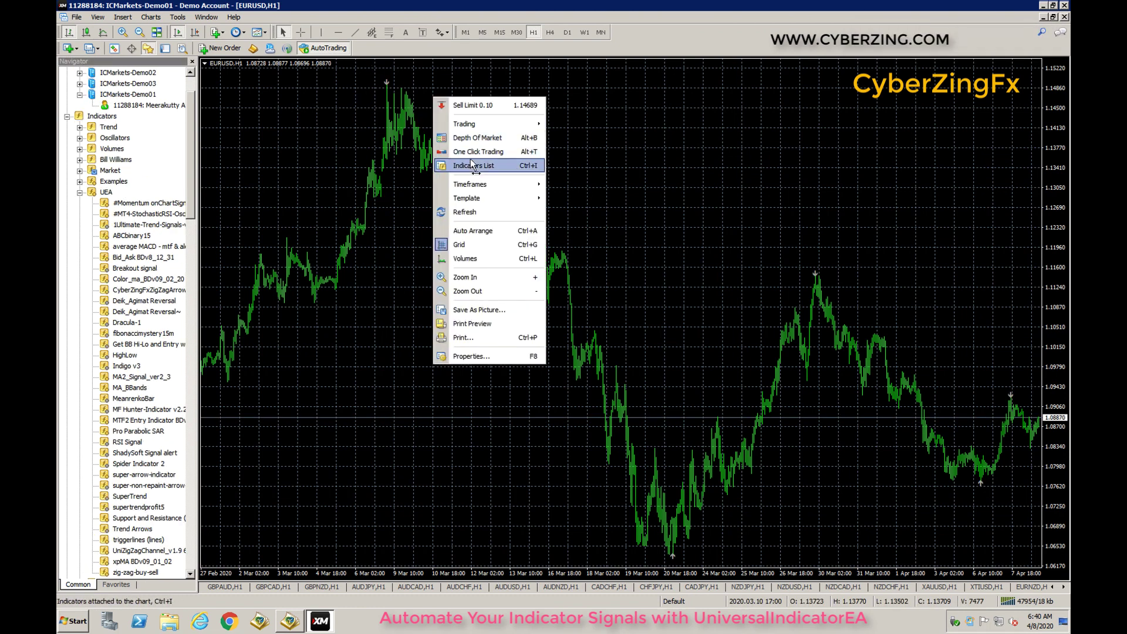
{"action": "left_click", "coordinate": [471, 161]}
{"action": "left_click", "coordinate": [148, 80]}
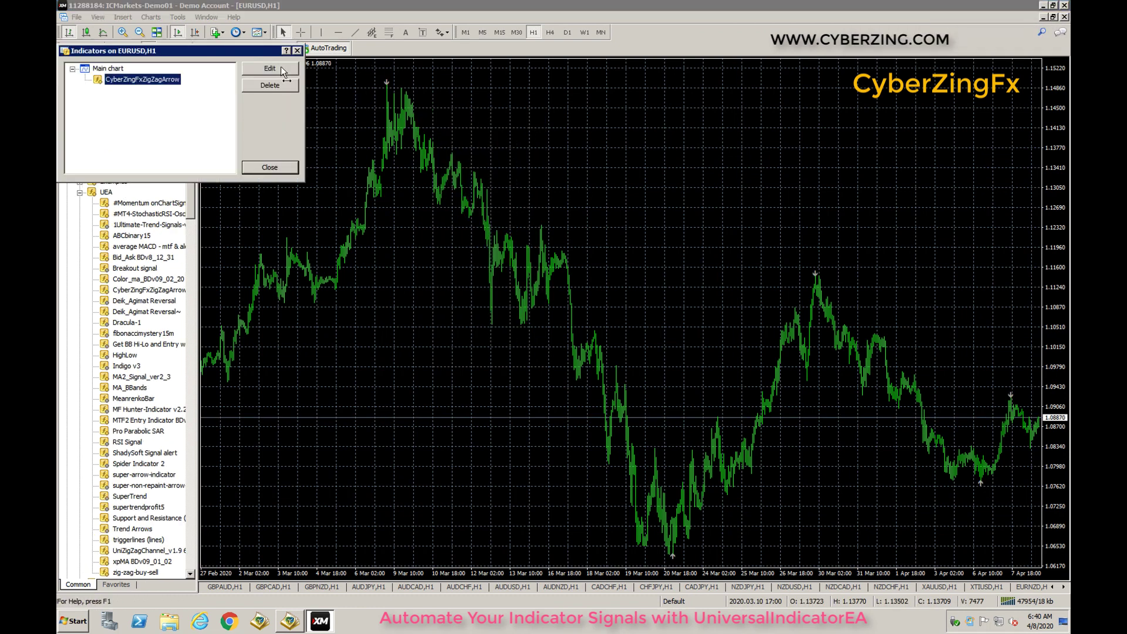
{"action": "left_click", "coordinate": [281, 69]}
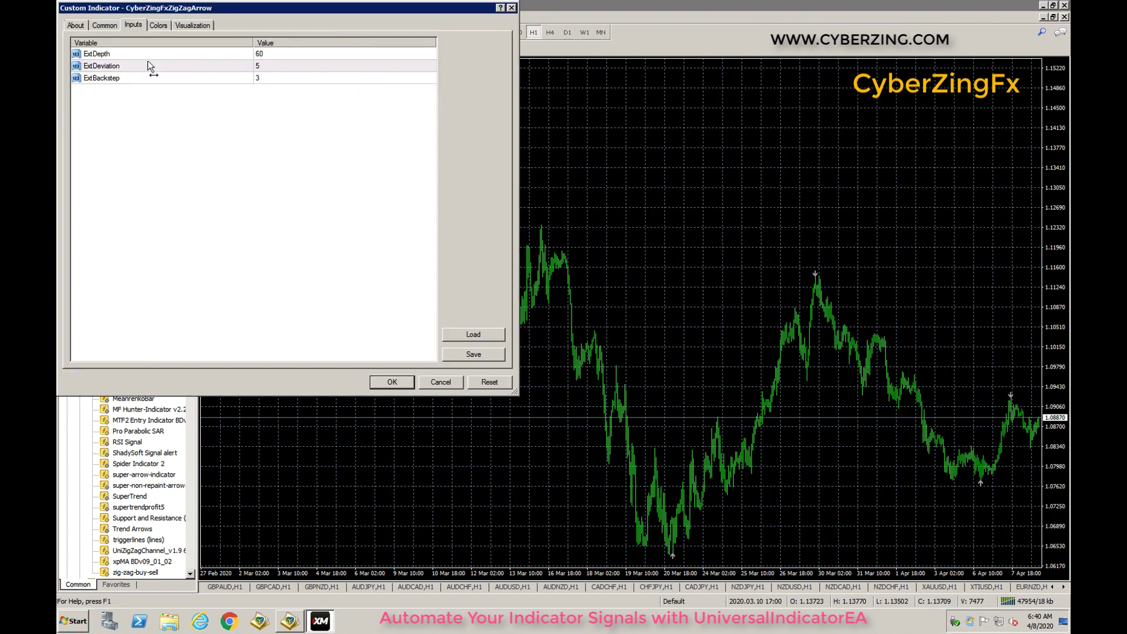
Set the width of both CyberZingFxZigZagArrow signal entries, 0 and 1, to 4, apply it, and close the indicators list
{"action": "left_click", "coordinate": [159, 26]}
{"action": "left_click", "coordinate": [304, 55]}
{"action": "left_click", "coordinate": [304, 55]}
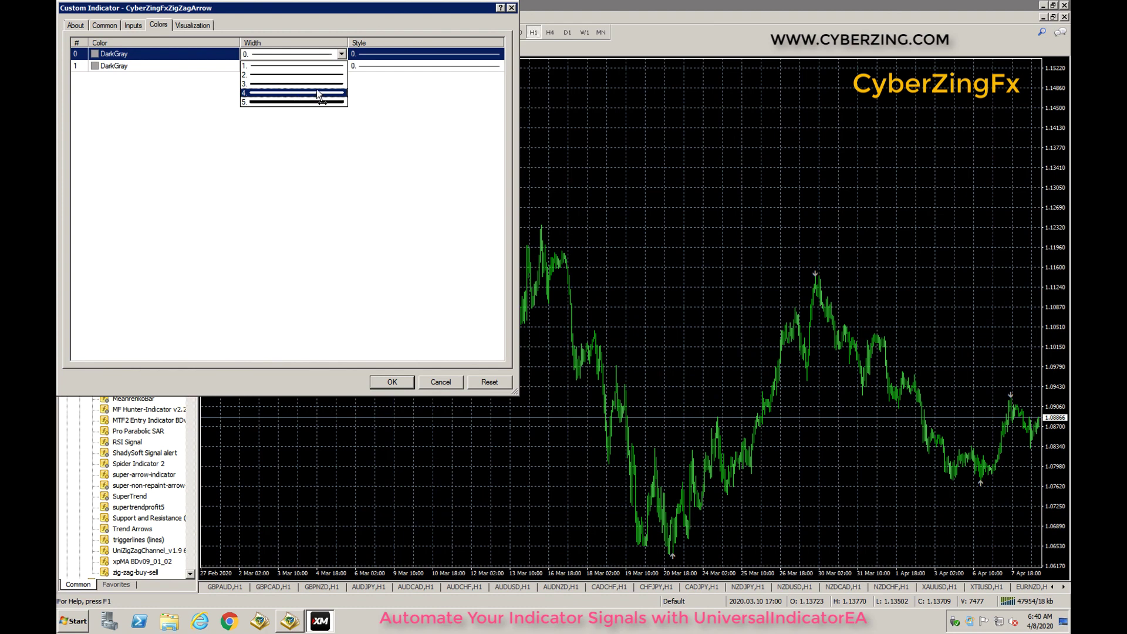
{"action": "left_click", "coordinate": [317, 93]}
{"action": "left_click", "coordinate": [323, 67]}
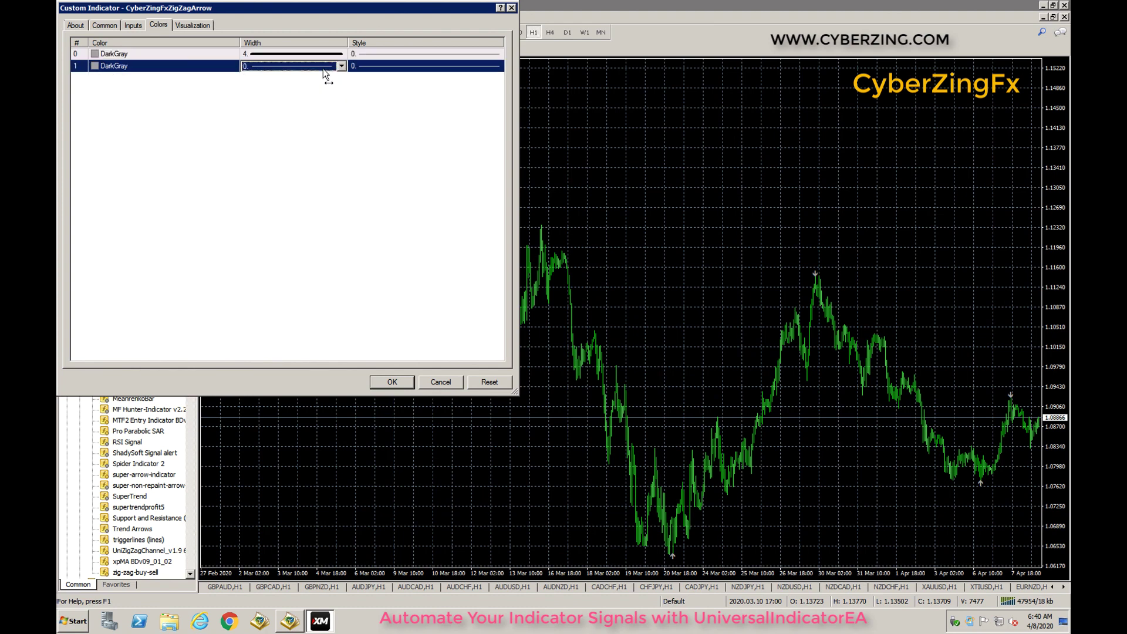
{"action": "left_click", "coordinate": [290, 67]}
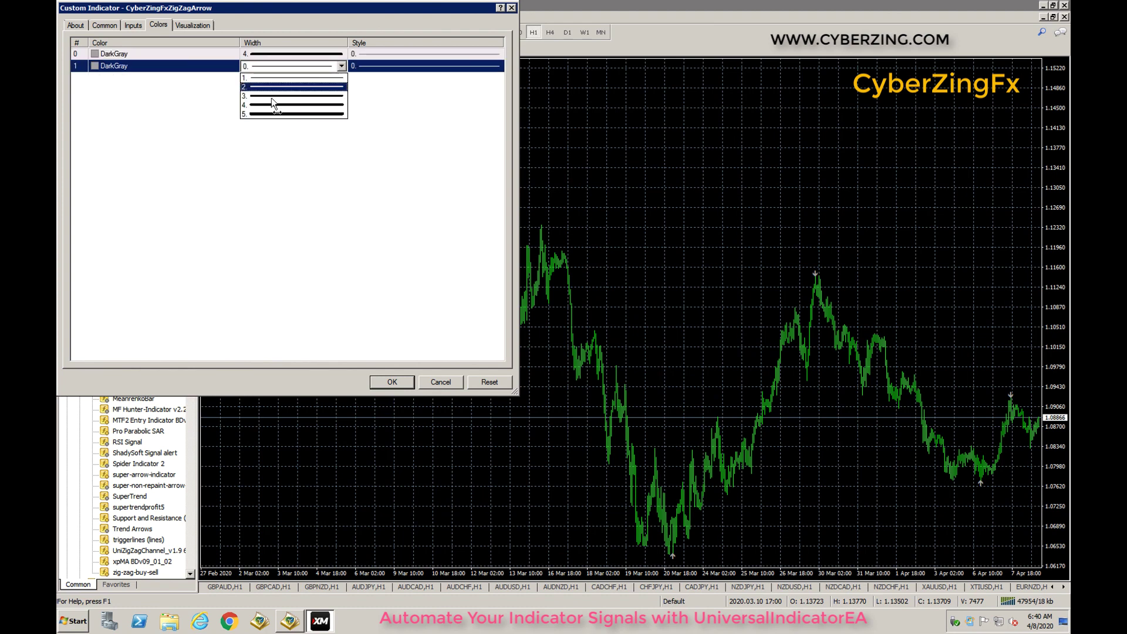
{"action": "left_click", "coordinate": [306, 104]}
{"action": "left_click", "coordinate": [392, 382]}
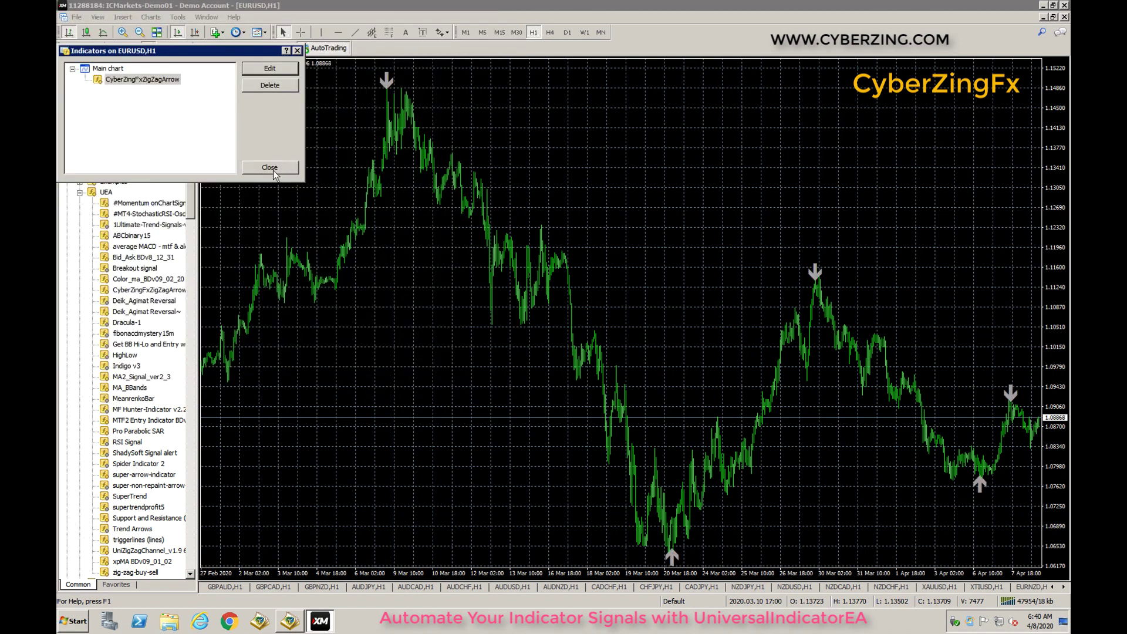
{"action": "left_click", "coordinate": [270, 168]}
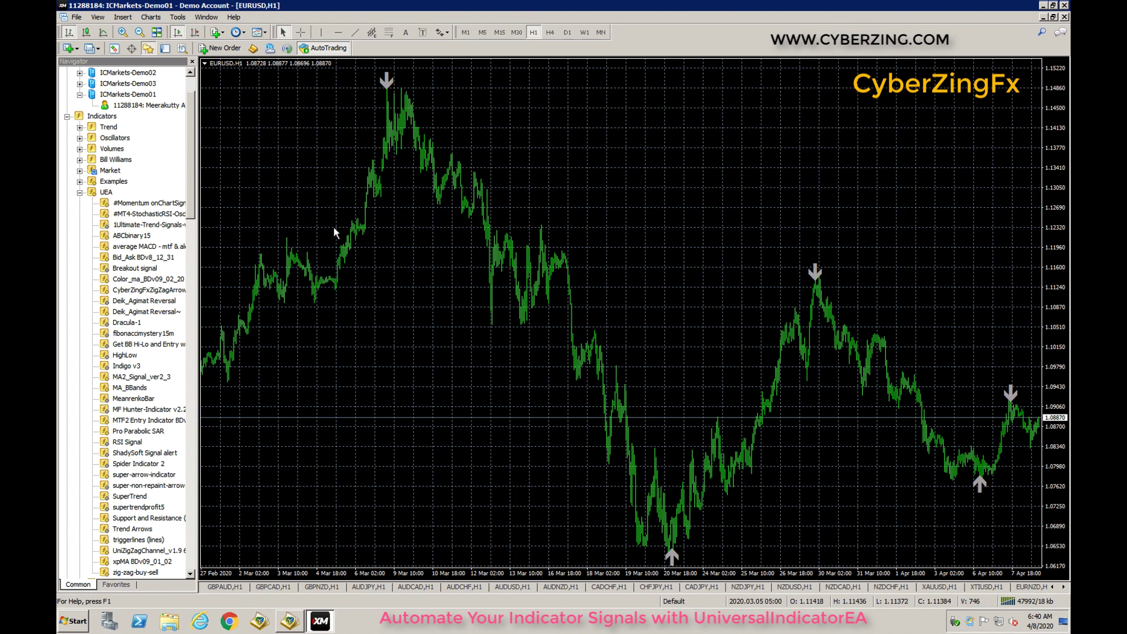
Add the SuperTrend indicator from the UEA folder to the EURUSD chart with its default settings
{"action": "left_click", "coordinate": [122, 323]}
{"action": "key", "text": "s"}
{"action": "key", "text": "u"}
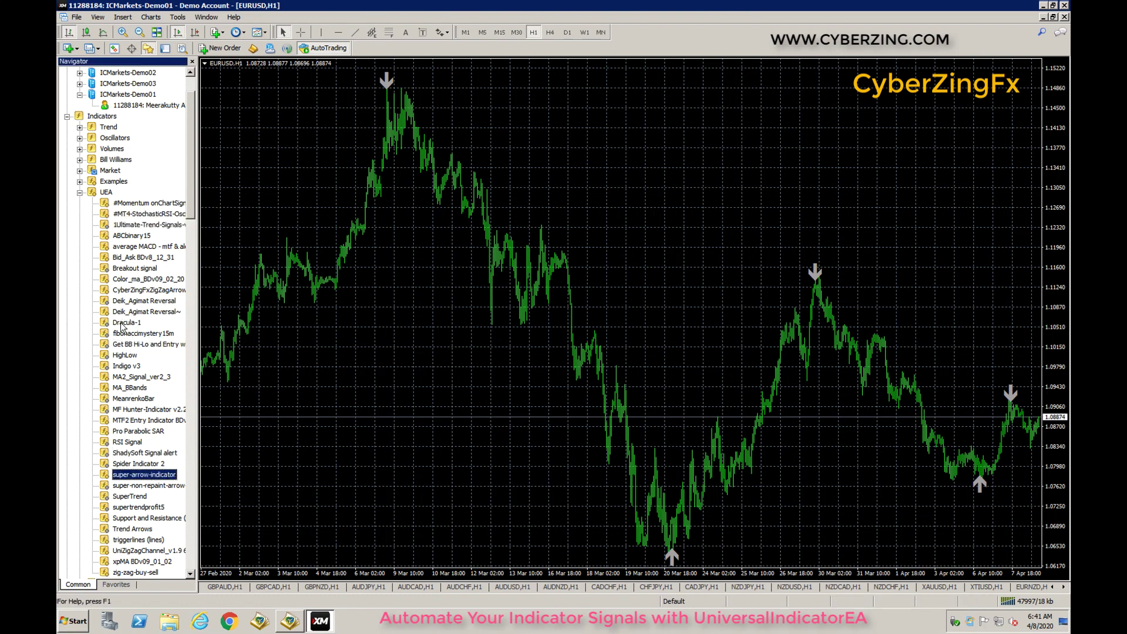
{"action": "double_click", "coordinate": [142, 498]}
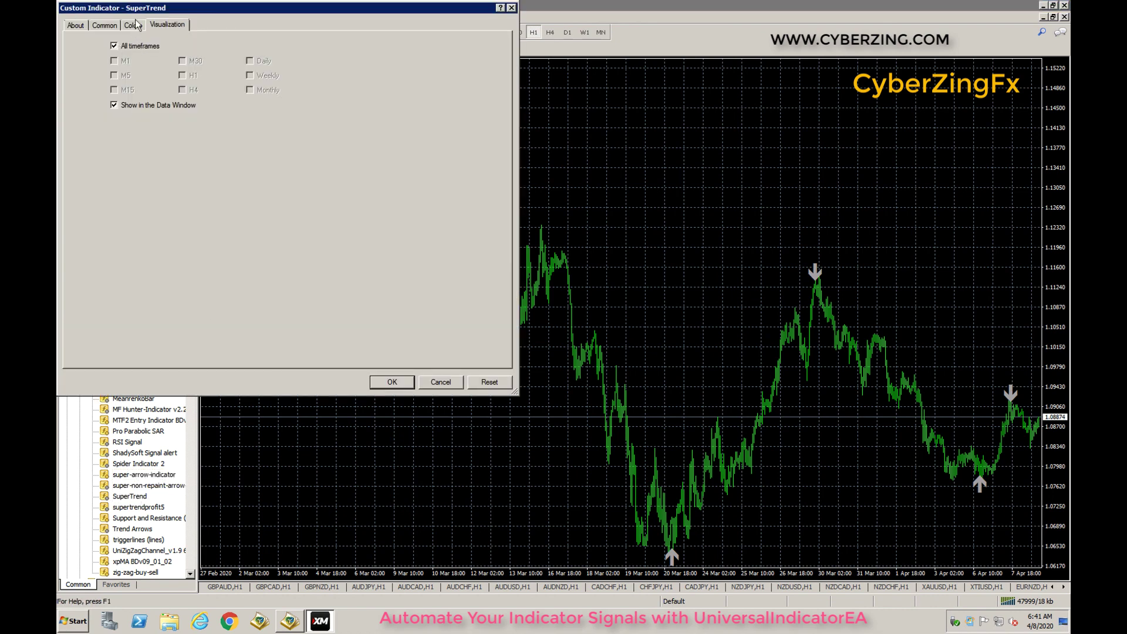
{"action": "left_click", "coordinate": [392, 382]}
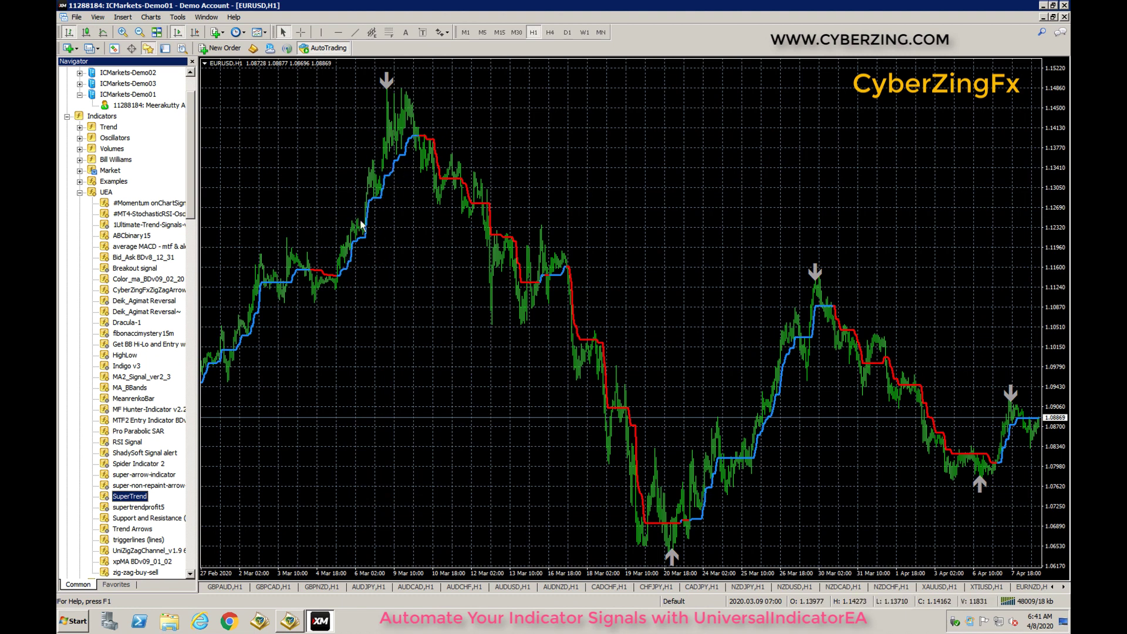
{"action": "mouse_move", "coordinate": [349, 268]}
{"action": "mouse_move", "coordinate": [412, 136]}
{"action": "left_click_drag", "start_coordinate": [440, 147], "coordinate": [403, 189]}
{"action": "left_click", "coordinate": [403, 189]}
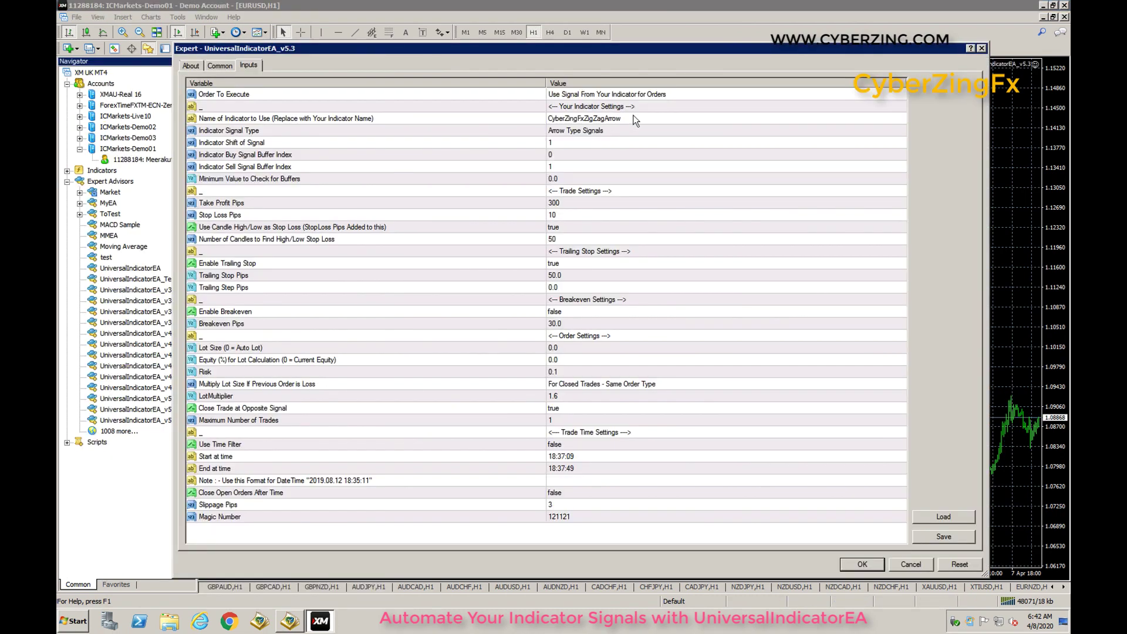
Review the expert's indicator name, signal type options and signal shift inputs, and close its settings without applying them
{"action": "left_click", "coordinate": [635, 119]}
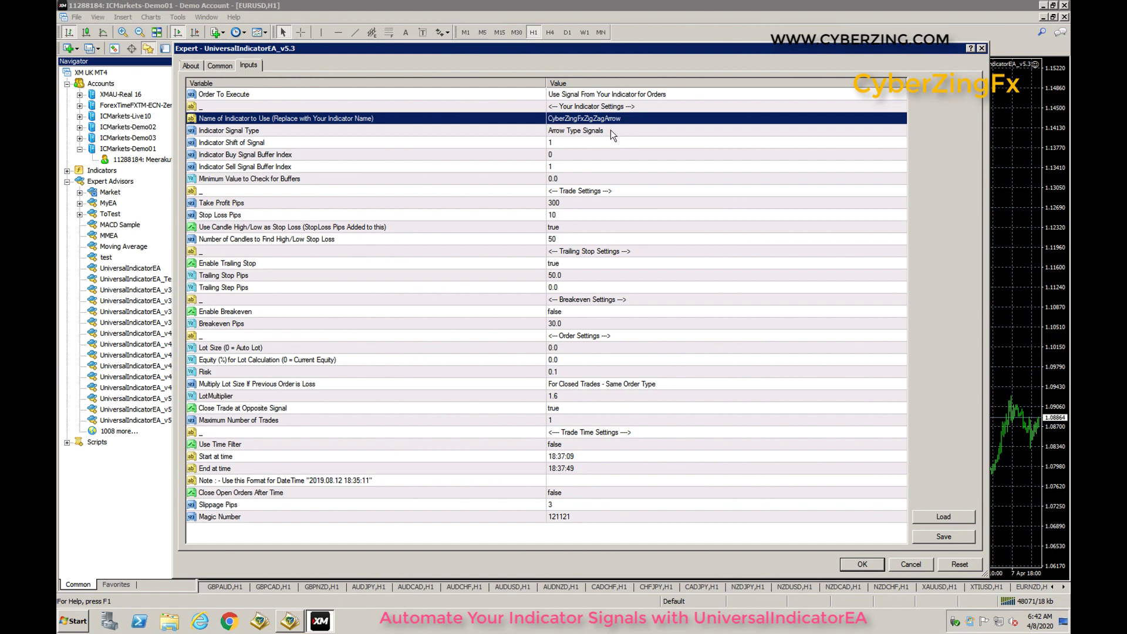
{"action": "left_click", "coordinate": [611, 130]}
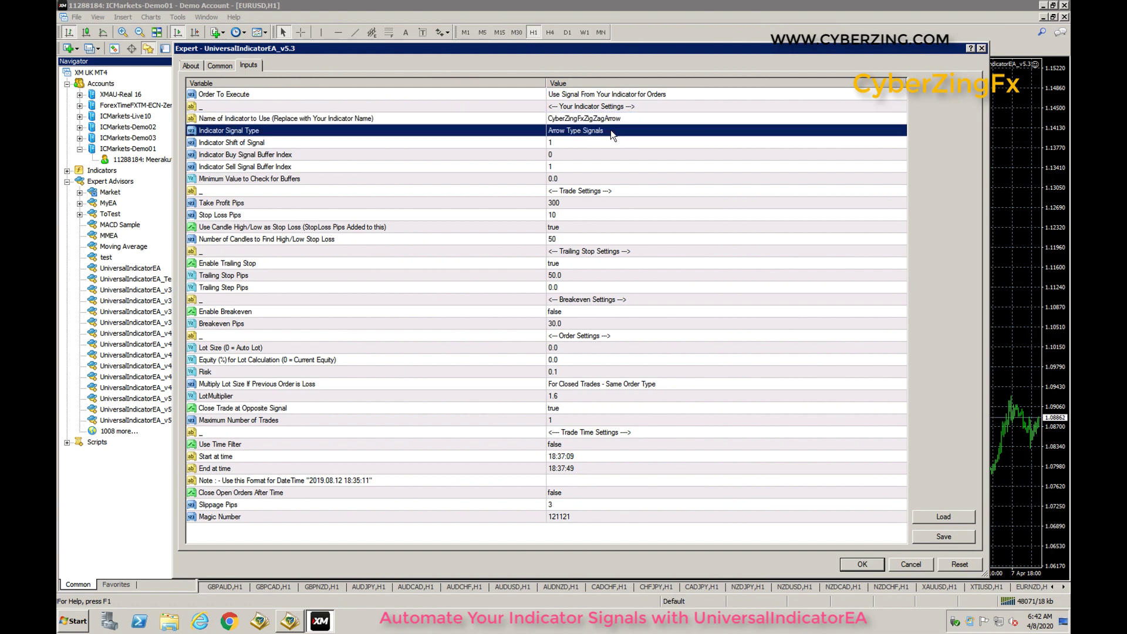
{"action": "left_click", "coordinate": [611, 131]}
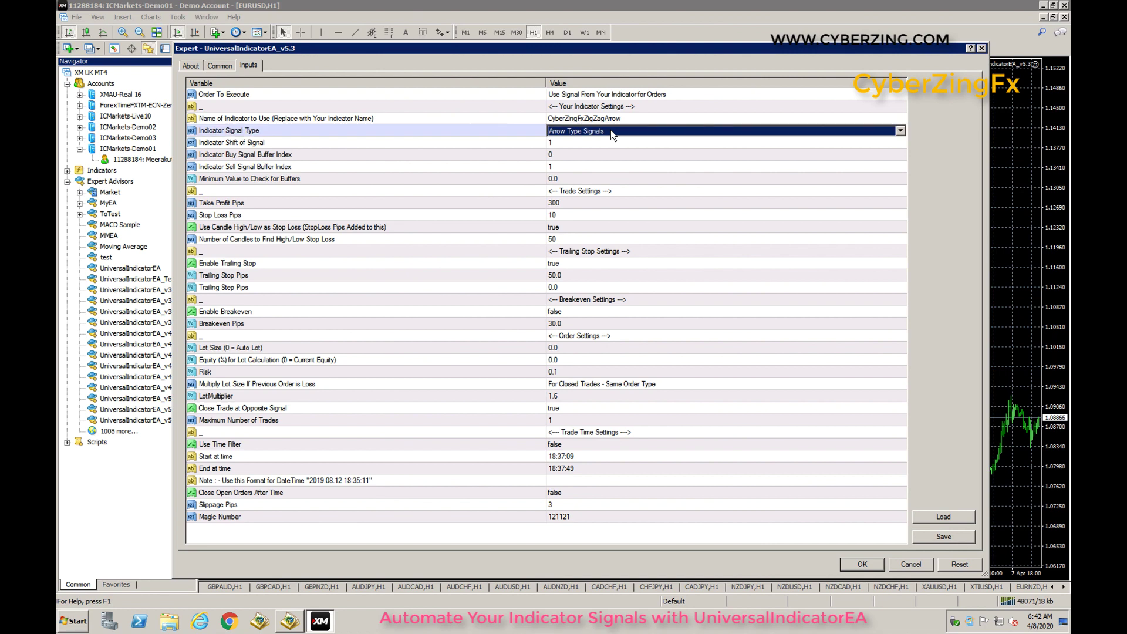
{"action": "left_click", "coordinate": [611, 130]}
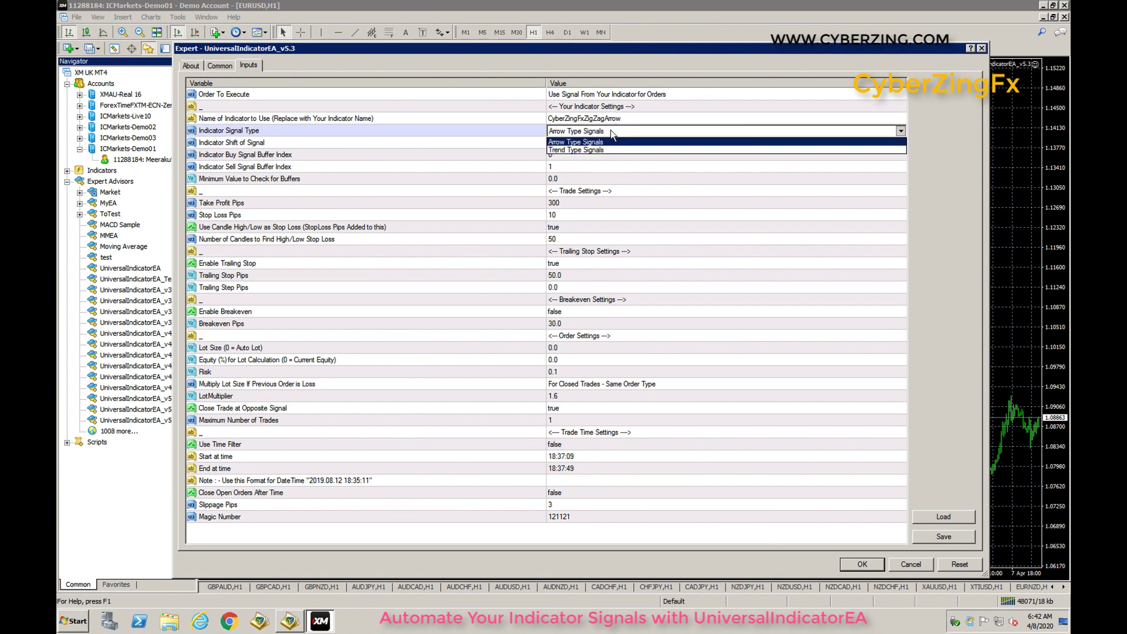
{"action": "left_click", "coordinate": [611, 130]}
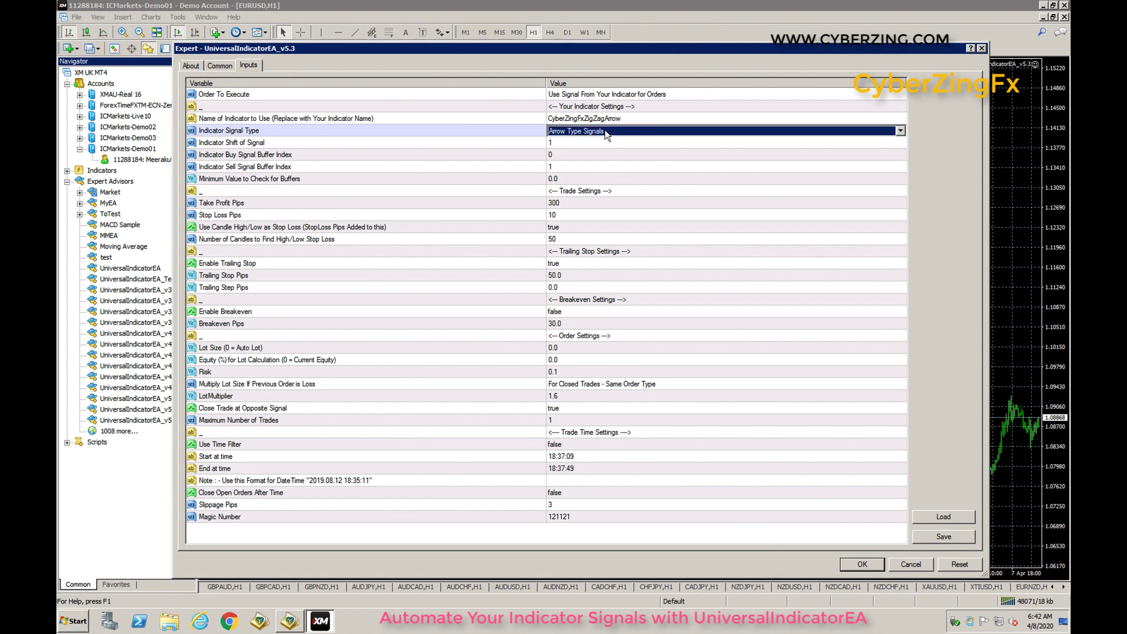
{"action": "left_click", "coordinate": [329, 145]}
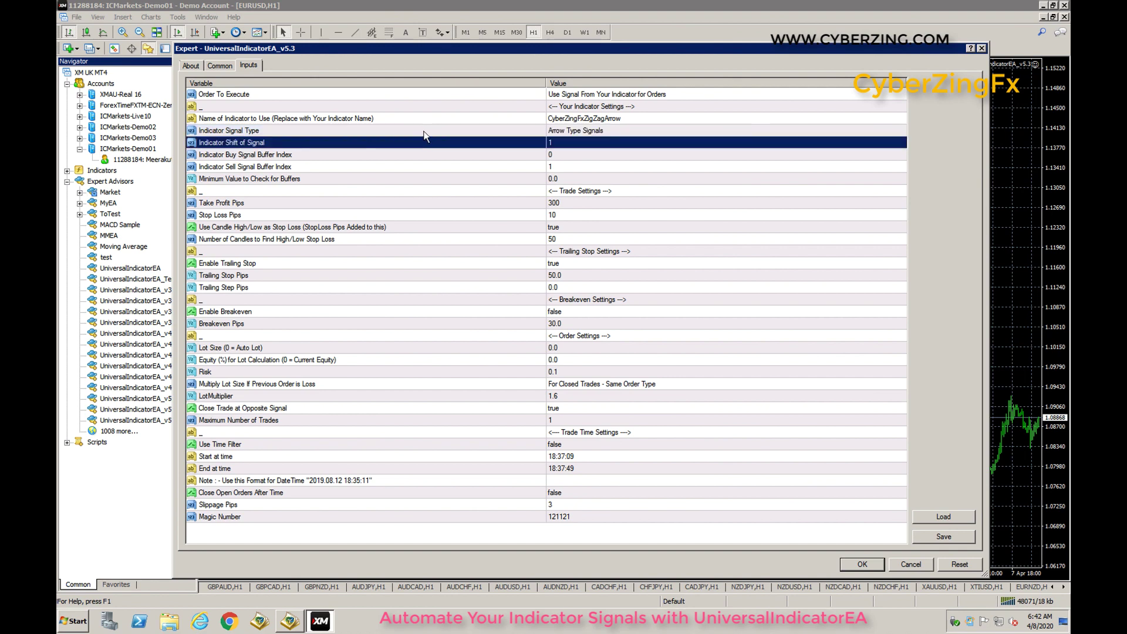
{"action": "left_click", "coordinate": [574, 143]}
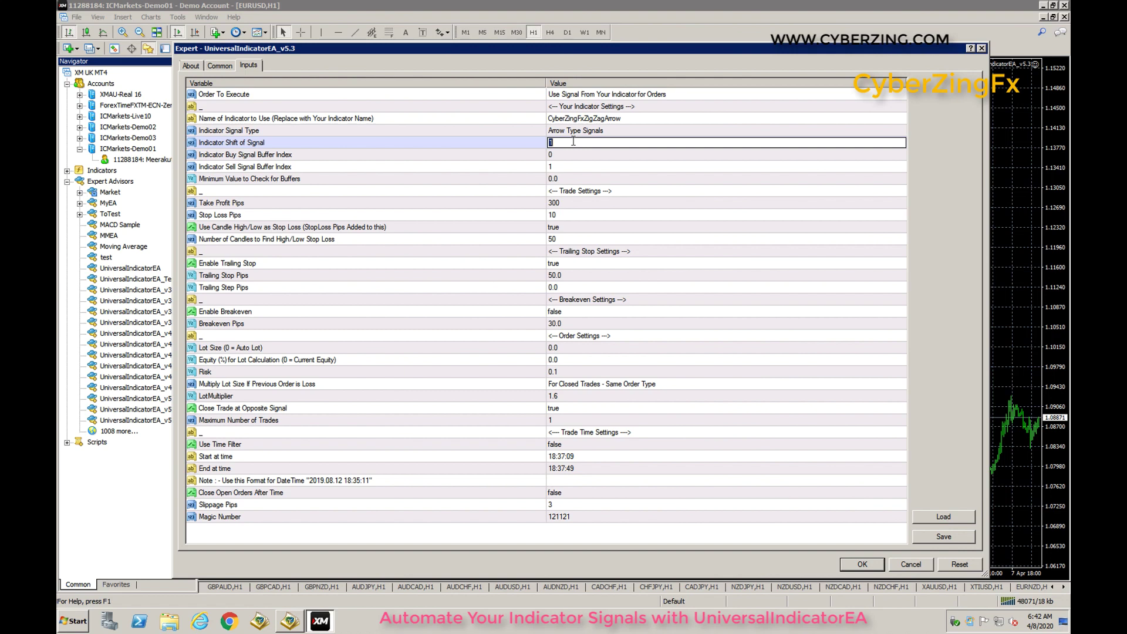
{"action": "left_click", "coordinate": [576, 135]}
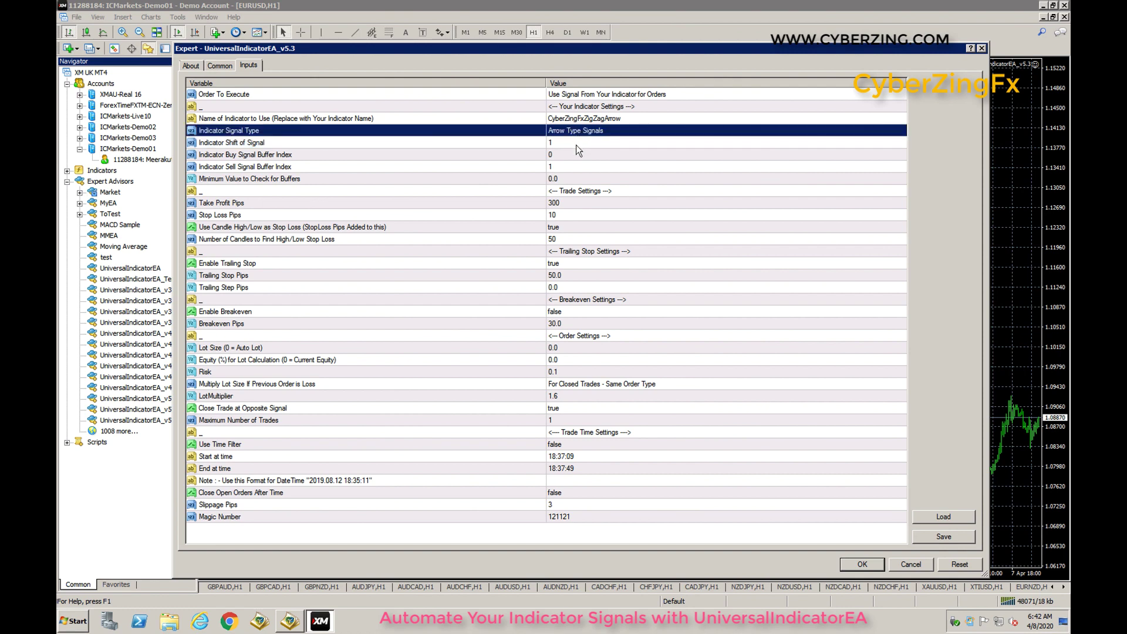
{"action": "left_click", "coordinate": [576, 146]}
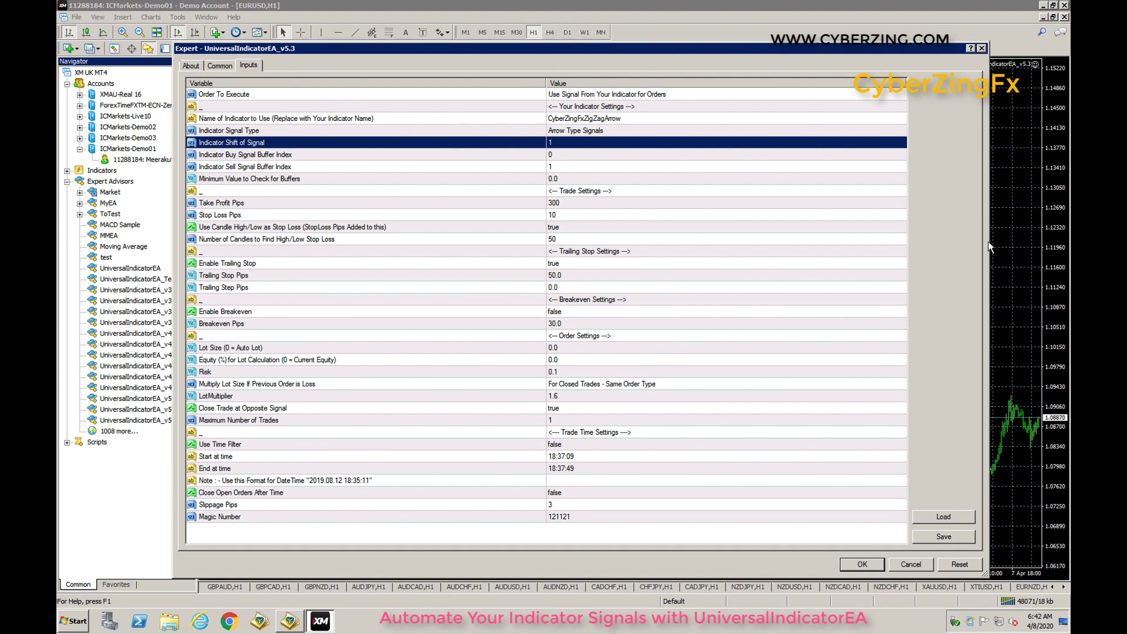
{"action": "left_click", "coordinate": [982, 48]}
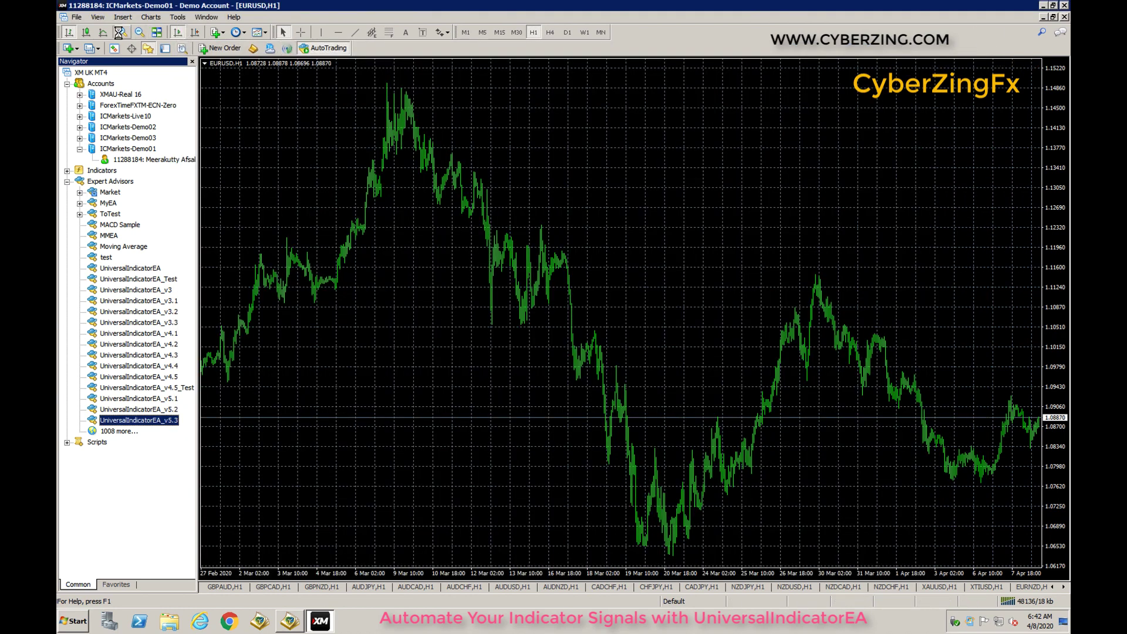
Display the EURUSD chart as candlesticks, zoomed in on the latest candles with the chart end shifted away from the price axis
{"action": "left_click", "coordinate": [121, 32]}
{"action": "left_click", "coordinate": [121, 33]}
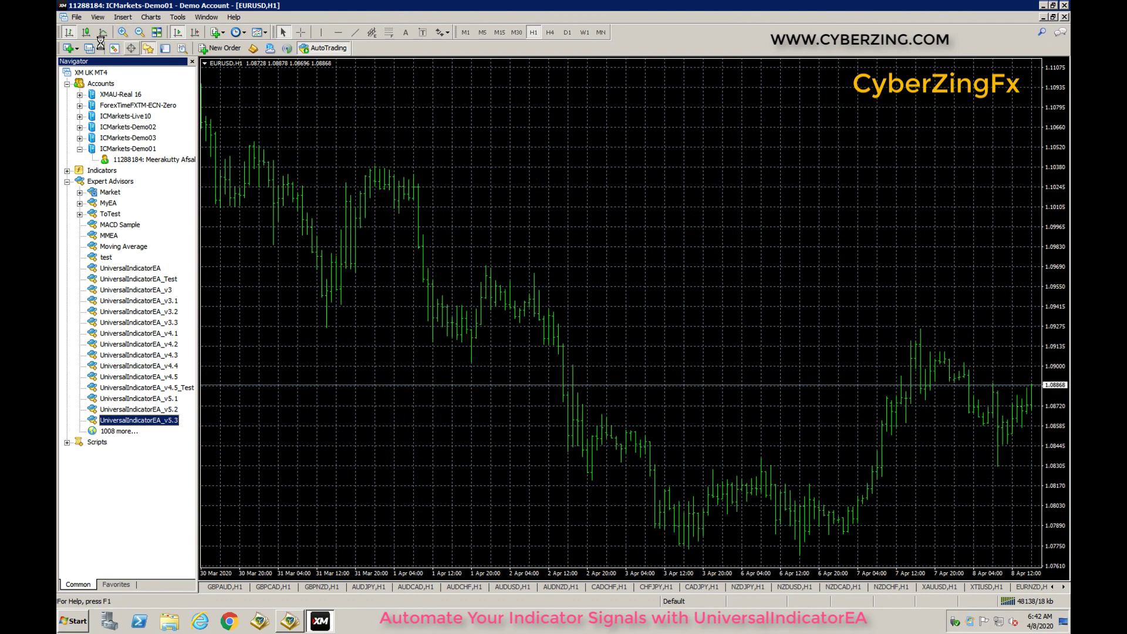
{"action": "left_click", "coordinate": [86, 32]}
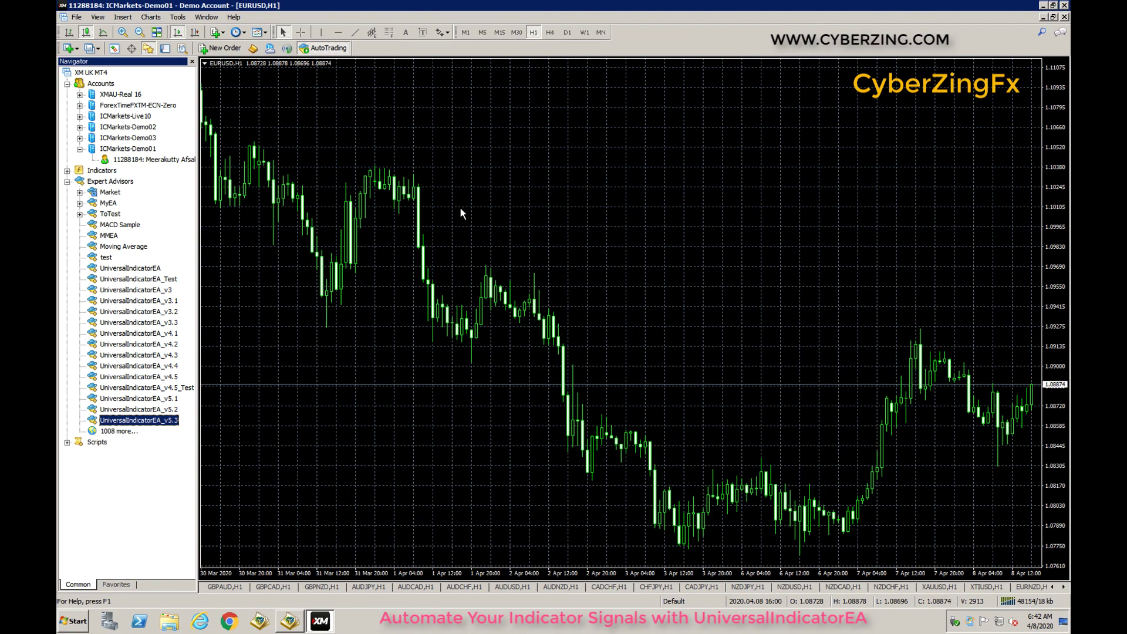
{"action": "left_click", "coordinate": [132, 48]}
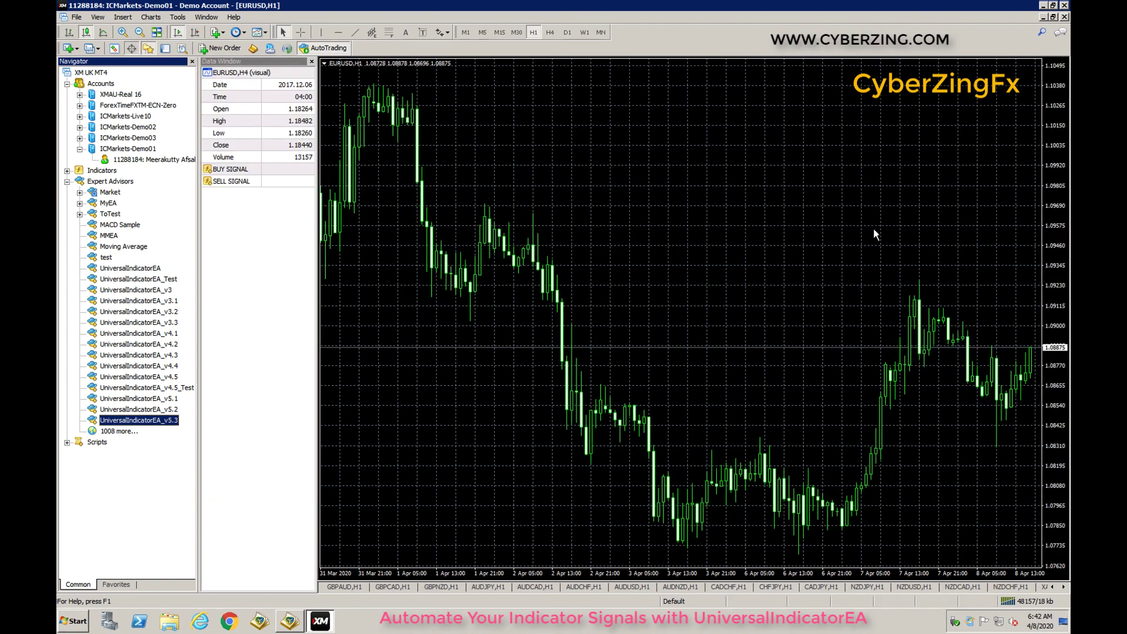
{"action": "key", "text": "ctrl+d"}
{"action": "key", "text": "plus"}
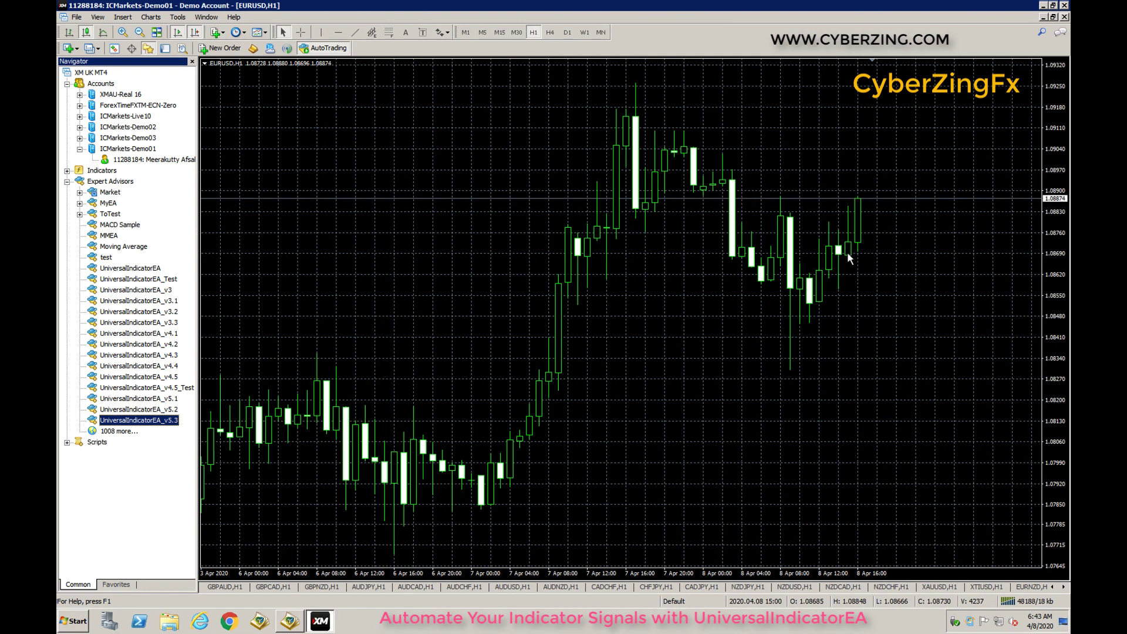
{"action": "mouse_move", "coordinate": [842, 256]}
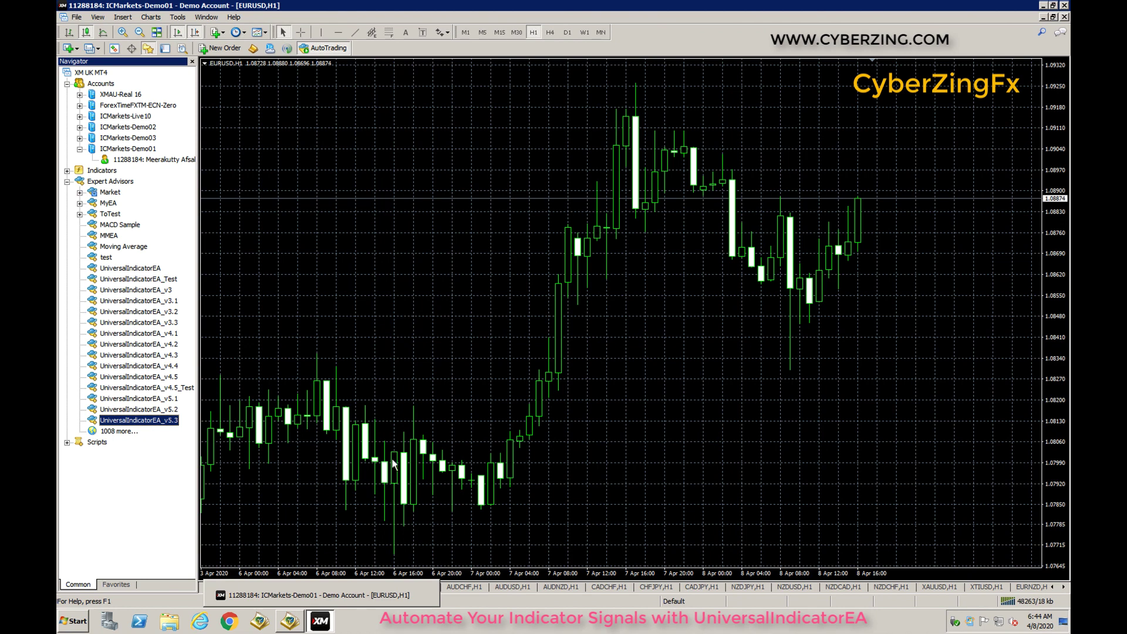
Review the buy and sell signal buffer index inputs of UniversalIndicatorEA_v5.3, and cancel its settings
{"action": "double_click", "coordinate": [151, 421]}
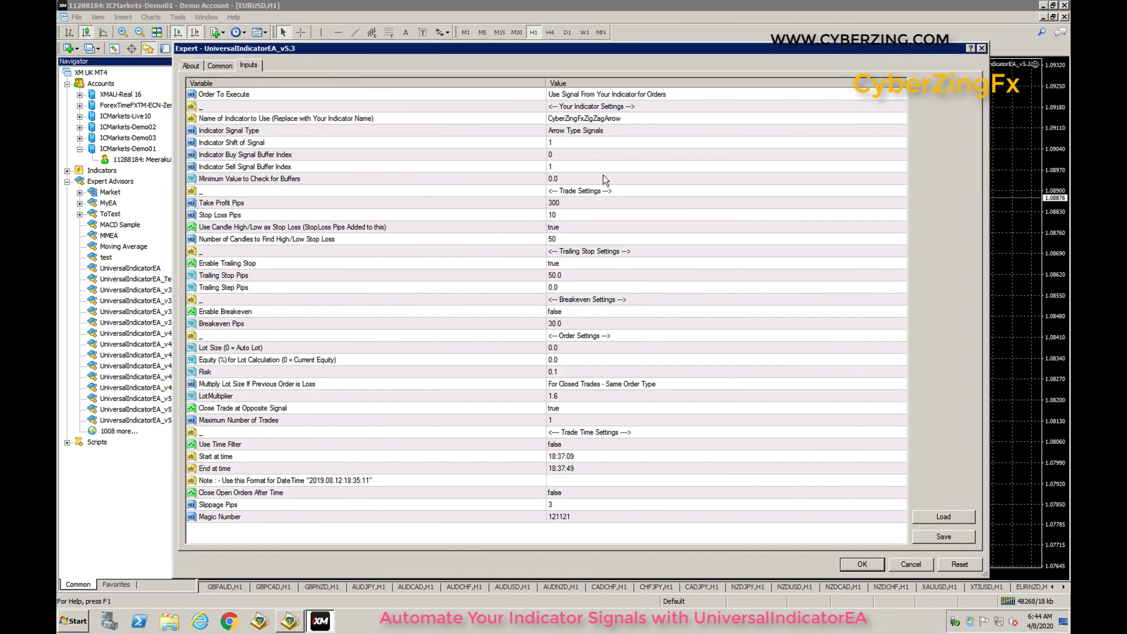
{"action": "left_click", "coordinate": [379, 154]}
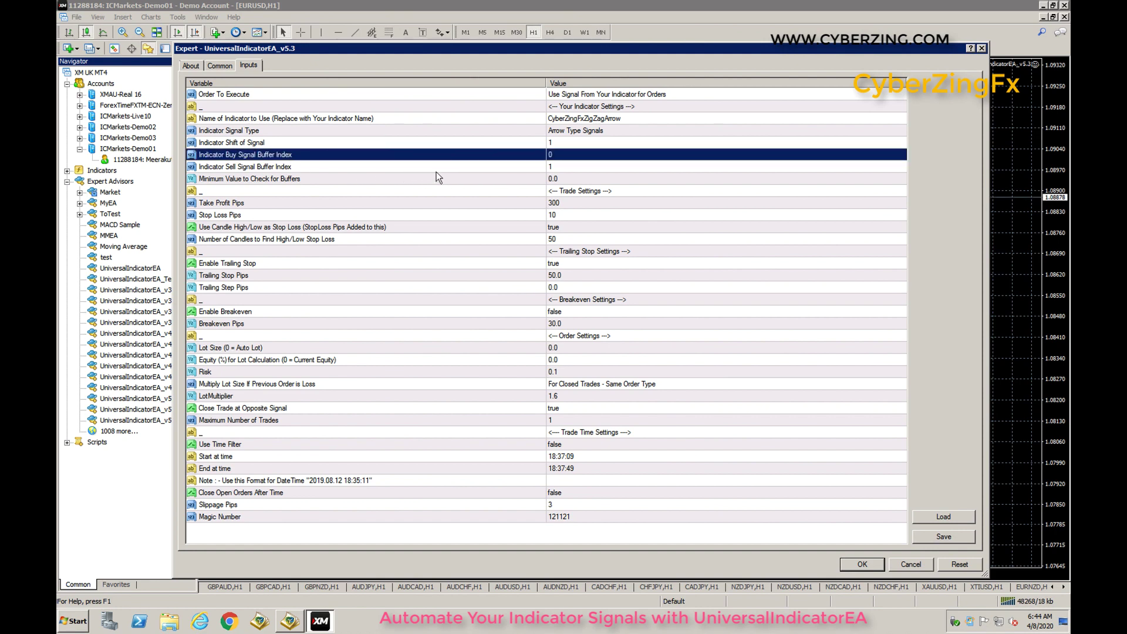
{"action": "left_click", "coordinate": [363, 170]}
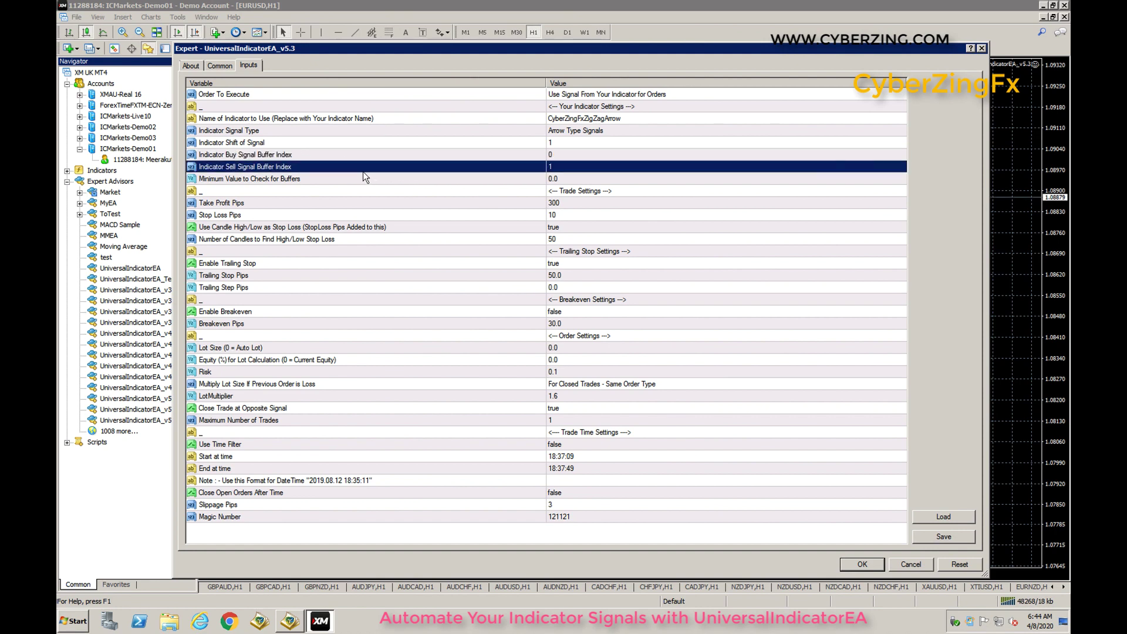
{"action": "left_click", "coordinate": [563, 156]}
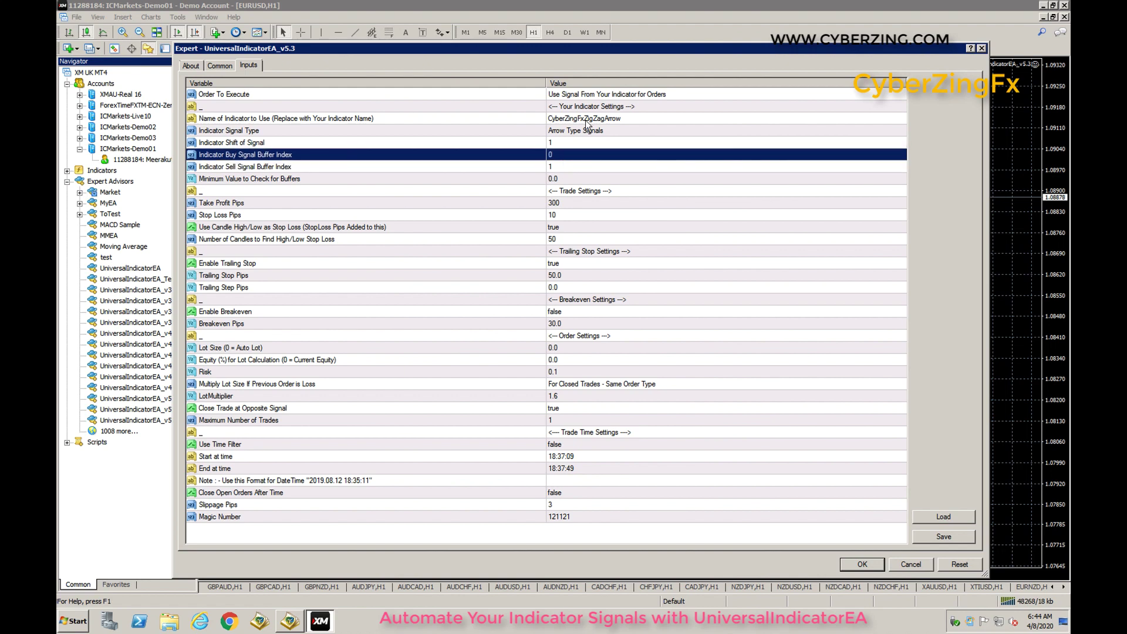
{"action": "left_click", "coordinate": [585, 120]}
{"action": "left_click", "coordinate": [559, 158]}
{"action": "left_click", "coordinate": [565, 179]}
{"action": "left_click", "coordinate": [570, 168]}
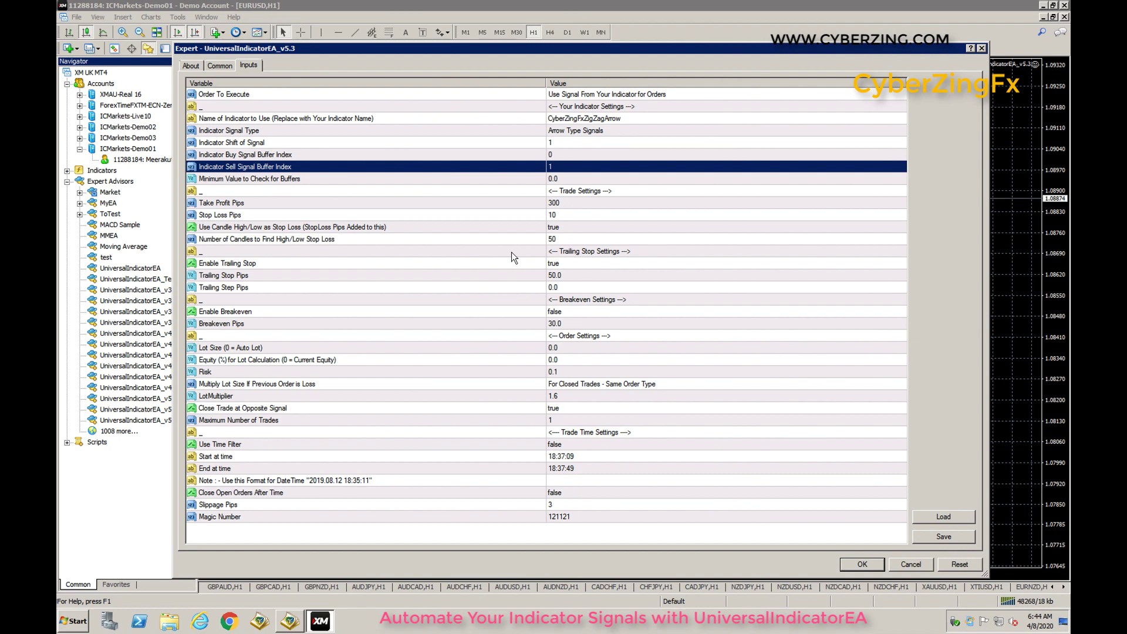
{"action": "left_click", "coordinate": [911, 564]}
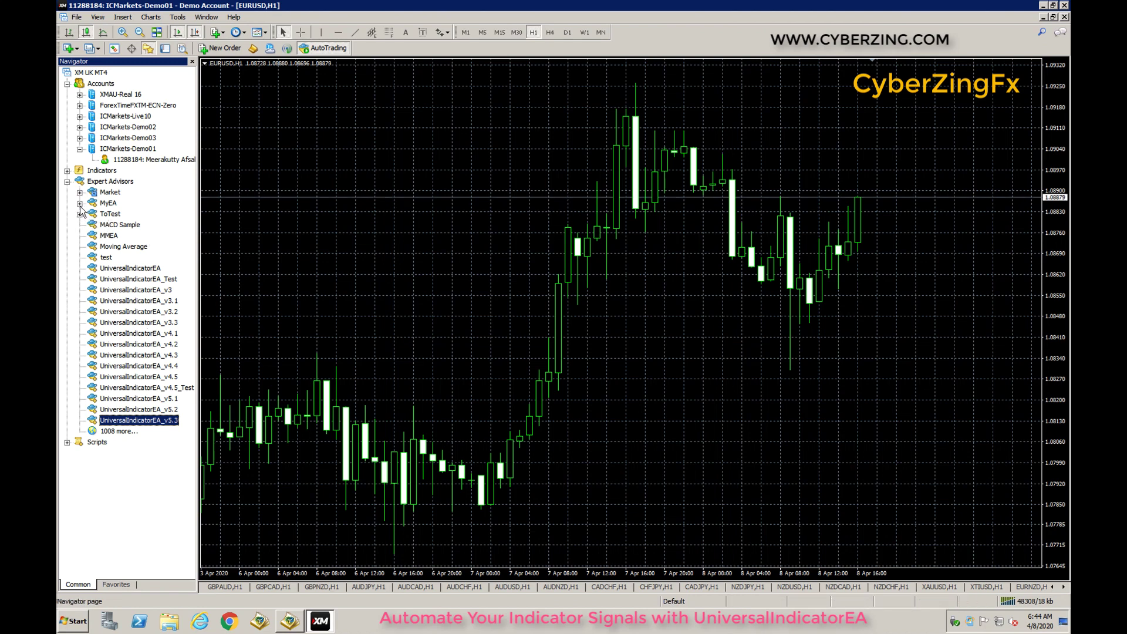
Open the settings of the CyberZingFxZigZagArrow indicator from the UEA folder and view its inputs and color entries
{"action": "left_click", "coordinate": [67, 170]}
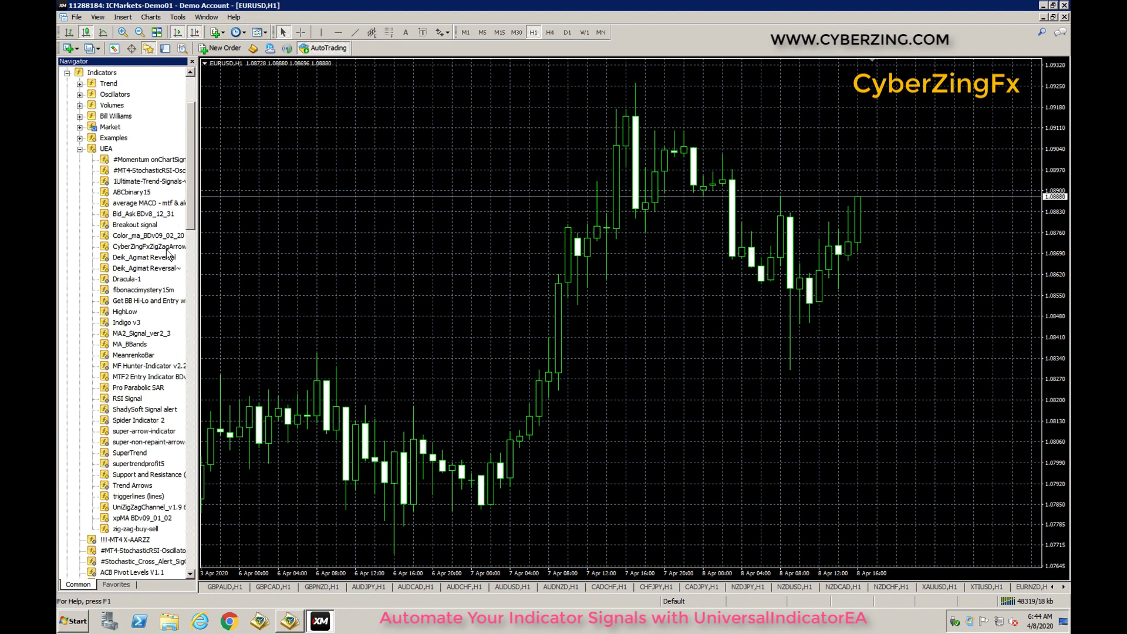
{"action": "double_click", "coordinate": [141, 247]}
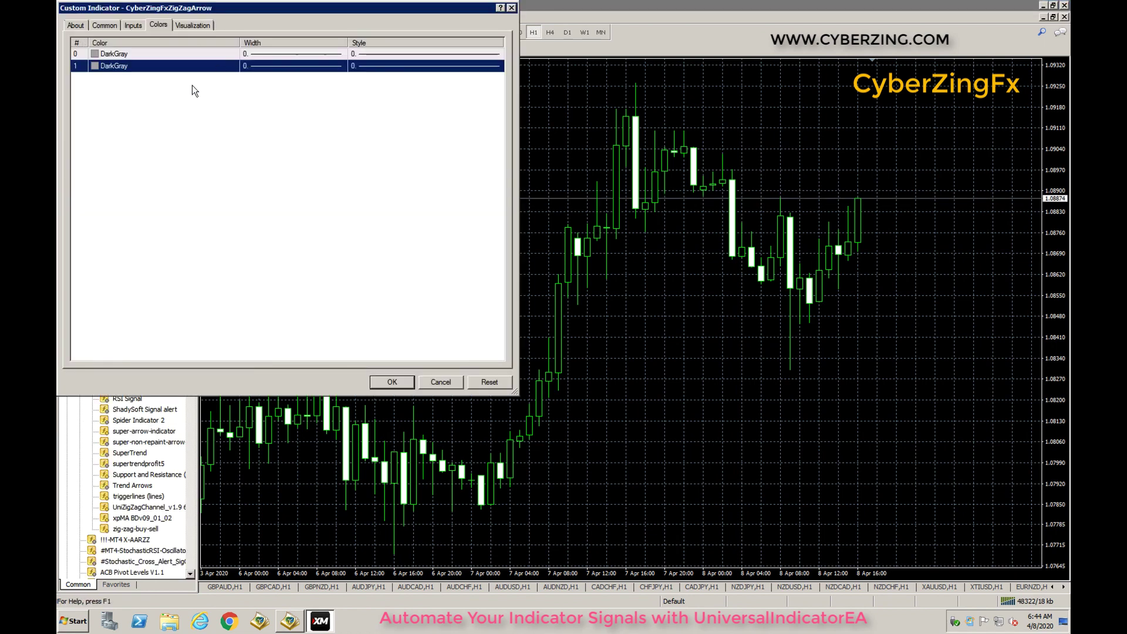
{"action": "left_click", "coordinate": [133, 27]}
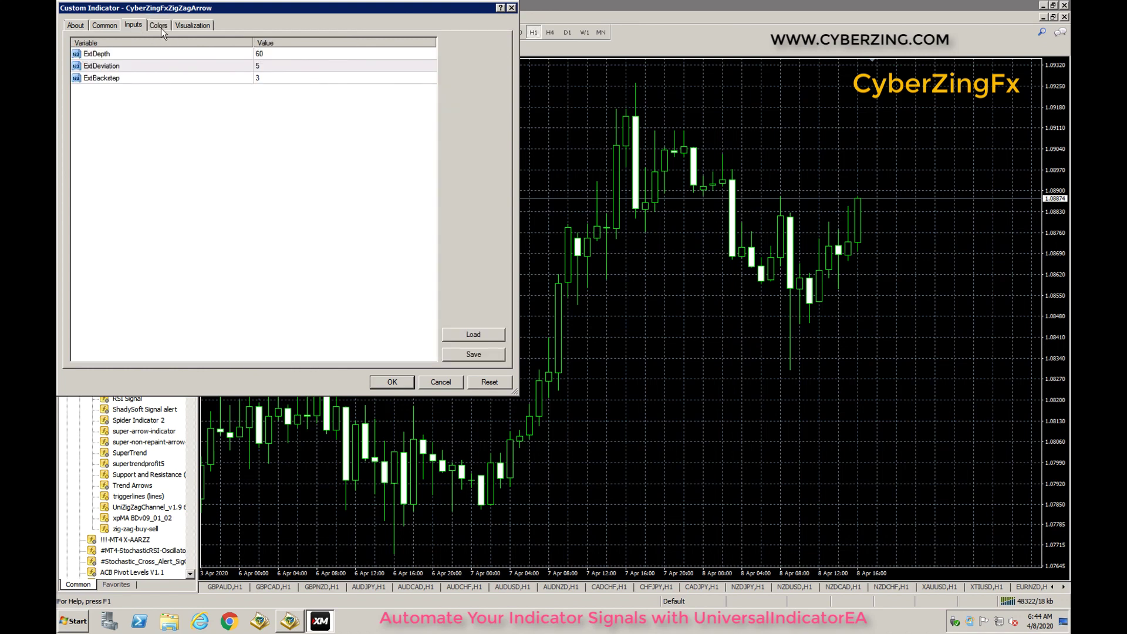
{"action": "left_click", "coordinate": [161, 28]}
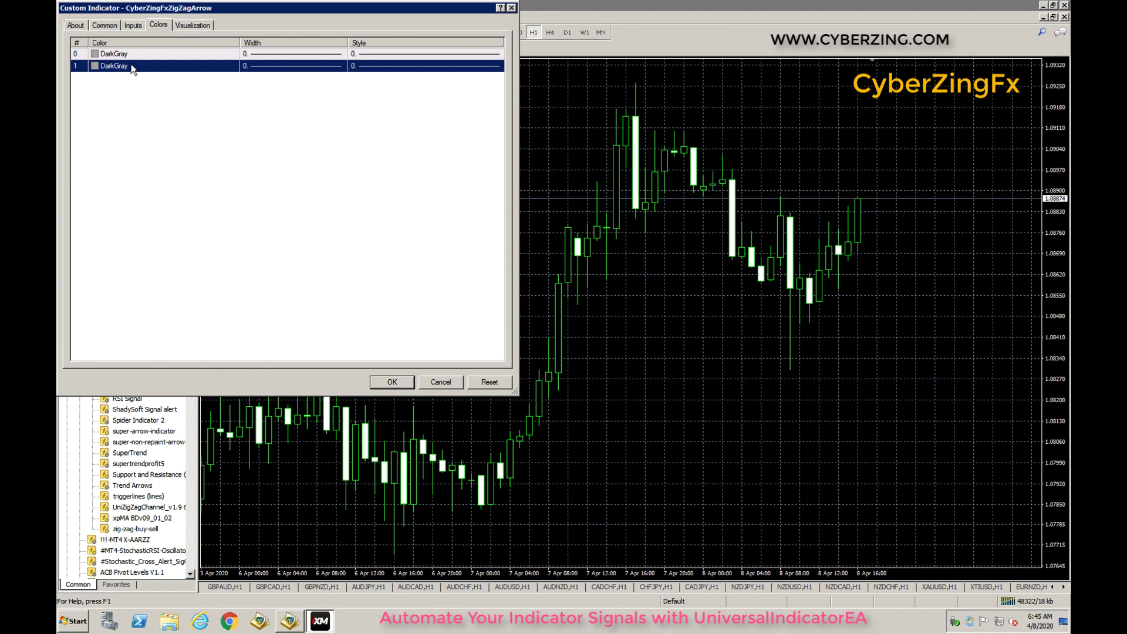
Set entry 0 of CyberZingFxZigZagArrow to Blue with width 4, and add the indicator to the EURUSD chart
{"action": "left_click", "coordinate": [224, 54]}
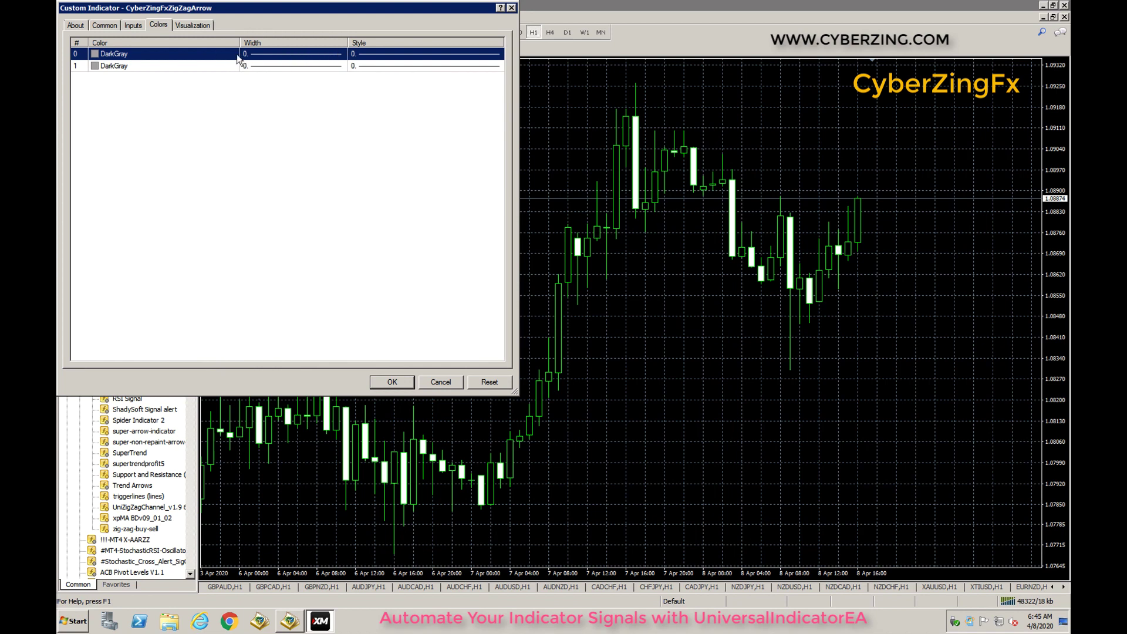
{"action": "left_click", "coordinate": [237, 54]}
{"action": "left_click", "coordinate": [235, 54]}
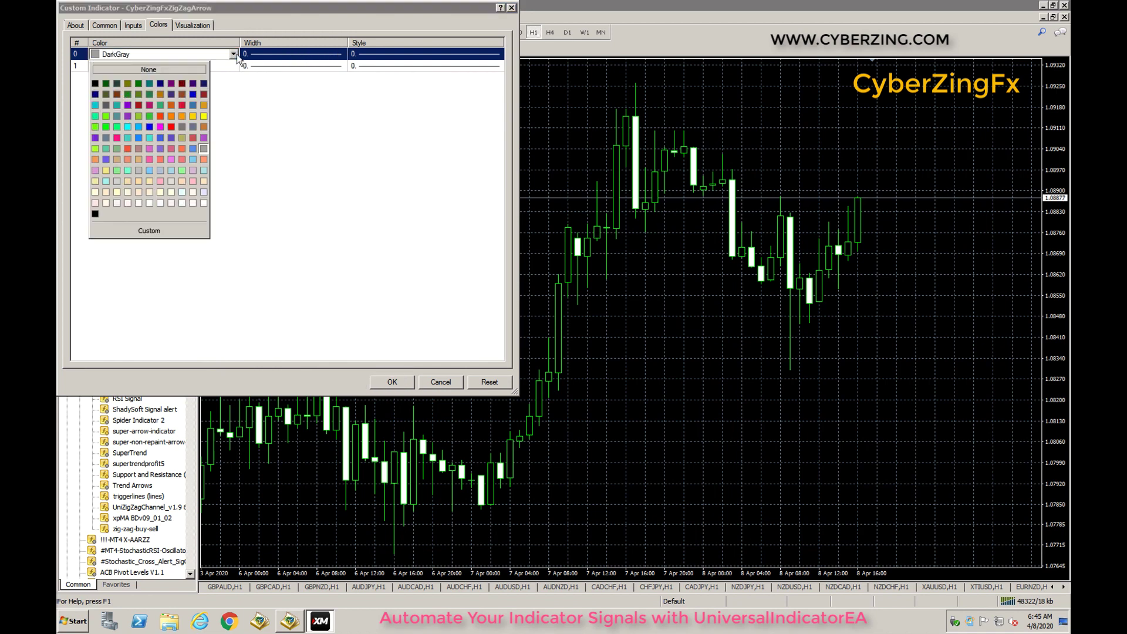
{"action": "left_click", "coordinate": [149, 128]}
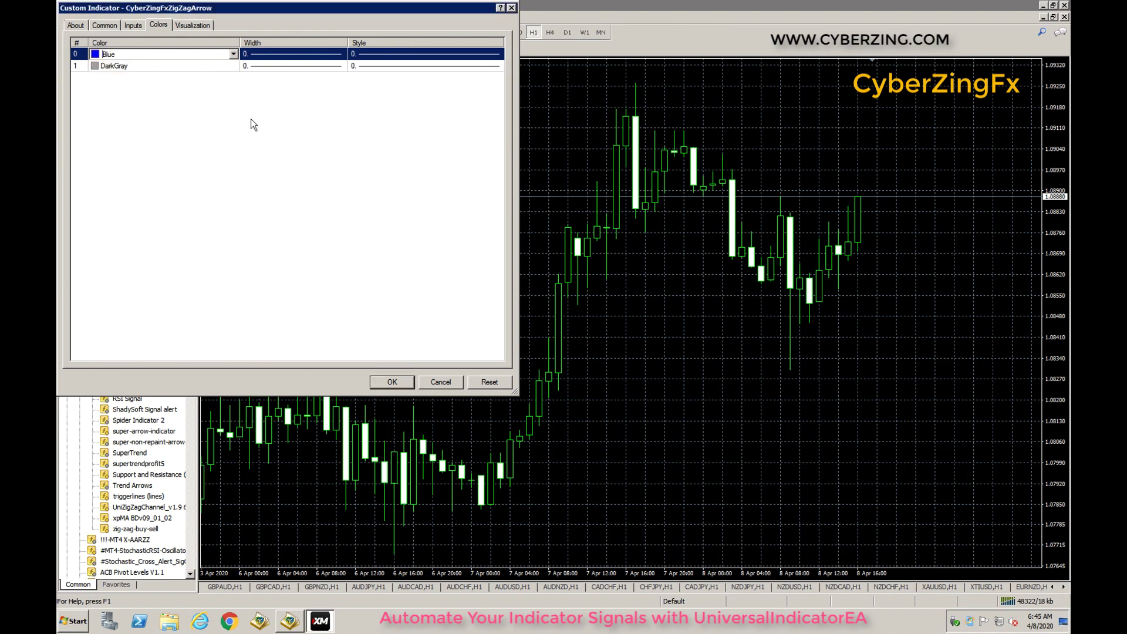
{"action": "left_click", "coordinate": [298, 110]}
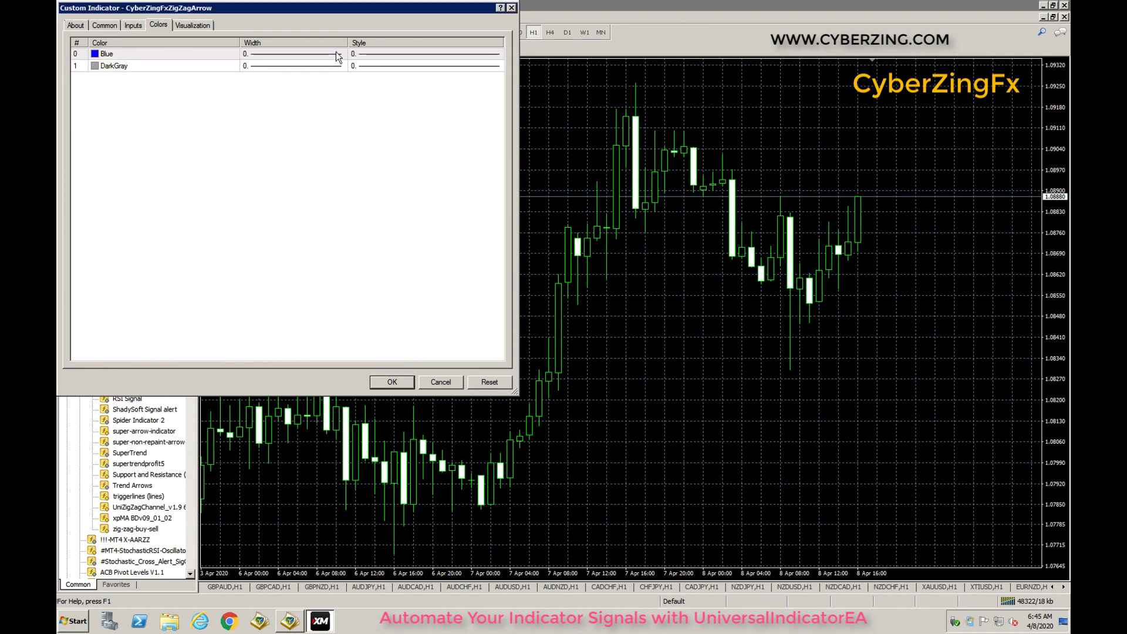
{"action": "left_click", "coordinate": [336, 52]}
{"action": "left_click", "coordinate": [336, 52]}
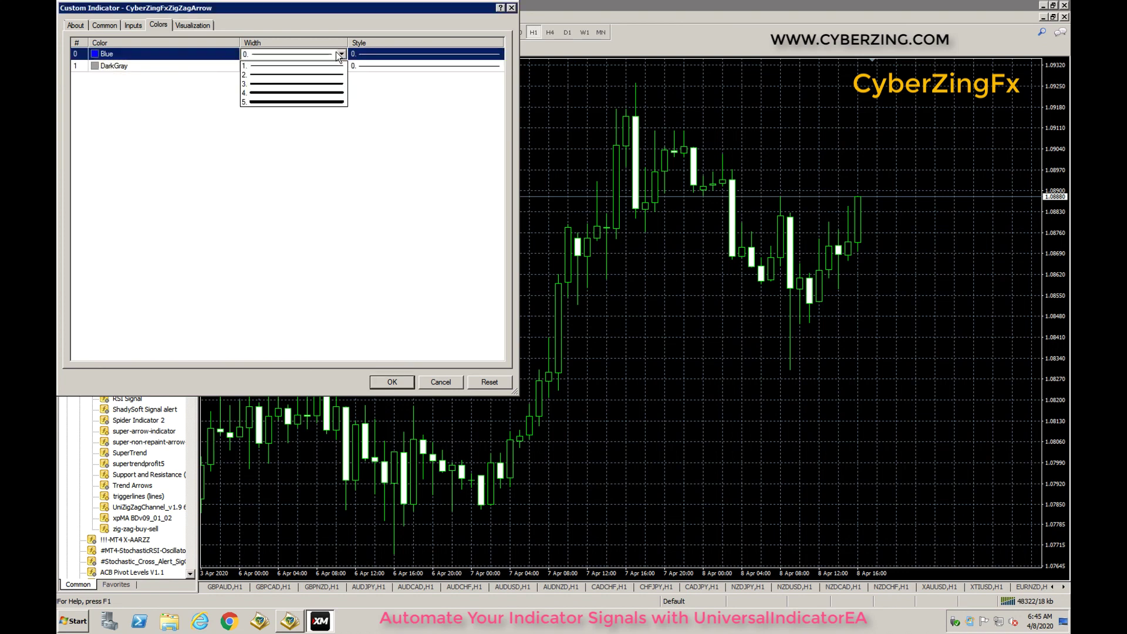
{"action": "left_click", "coordinate": [261, 92]}
{"action": "left_click", "coordinate": [372, 282]}
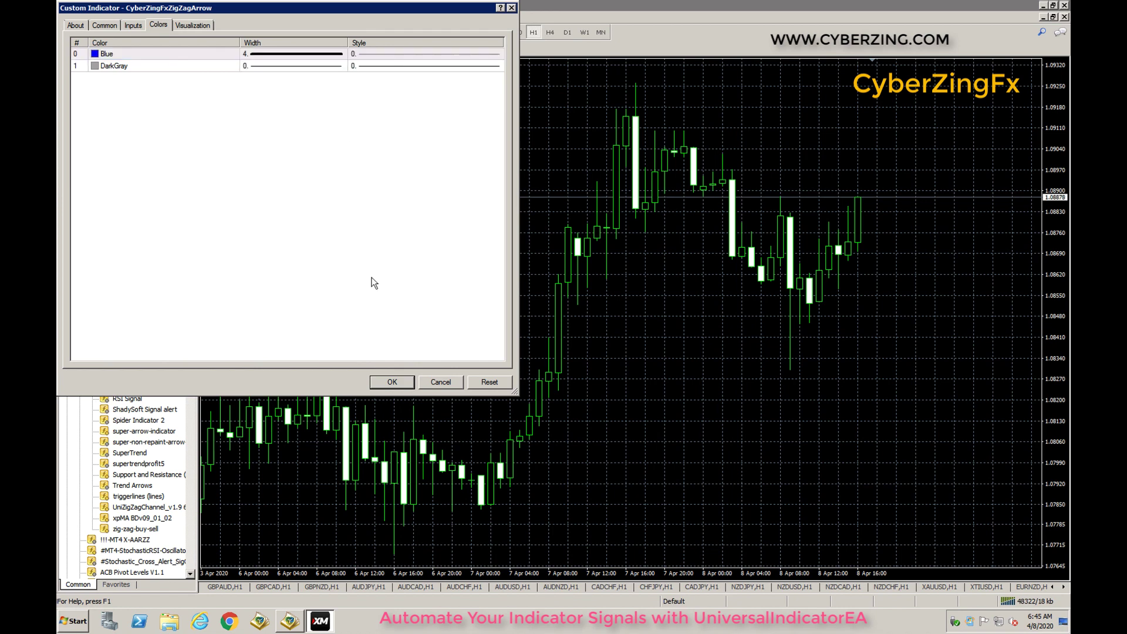
{"action": "left_click", "coordinate": [392, 381]}
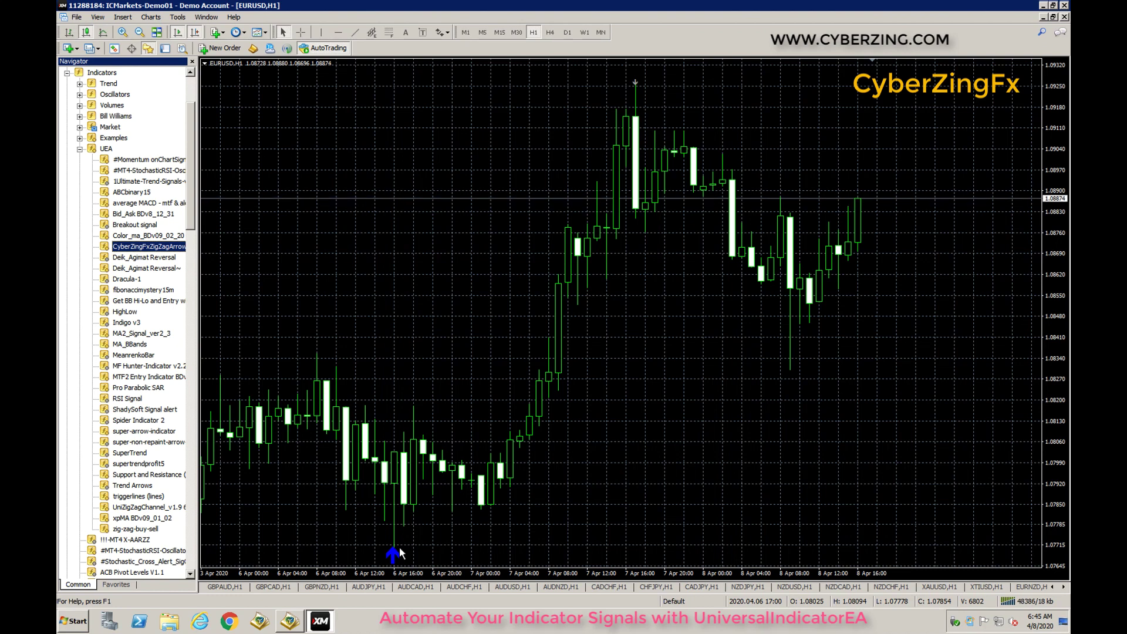
Set color entry 1 of the chart's CyberZingFxZigZagArrow indicator to Crimson with width 4, and close the indicator list
{"action": "right_click", "coordinate": [428, 336]}
{"action": "left_click", "coordinate": [468, 404]}
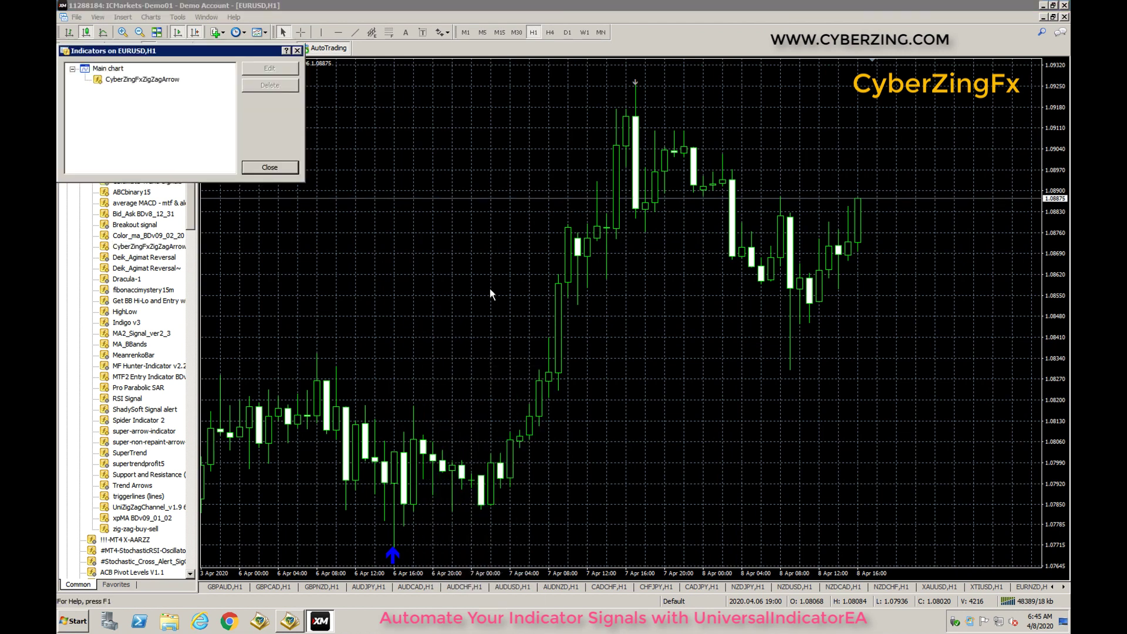
{"action": "left_click", "coordinate": [167, 79]}
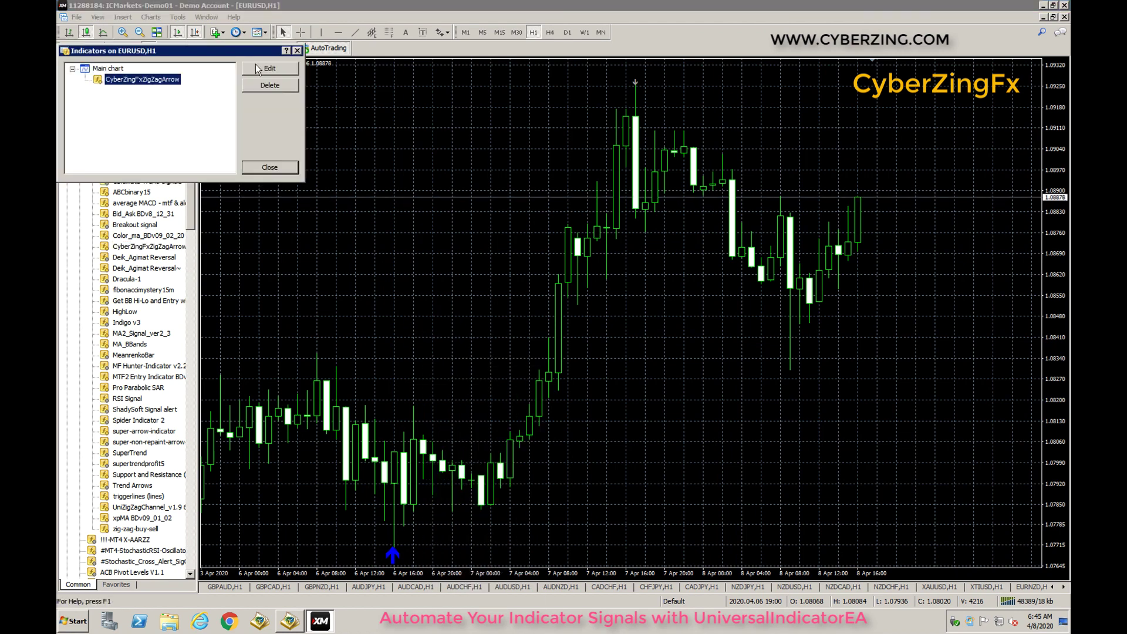
{"action": "left_click", "coordinate": [262, 68]}
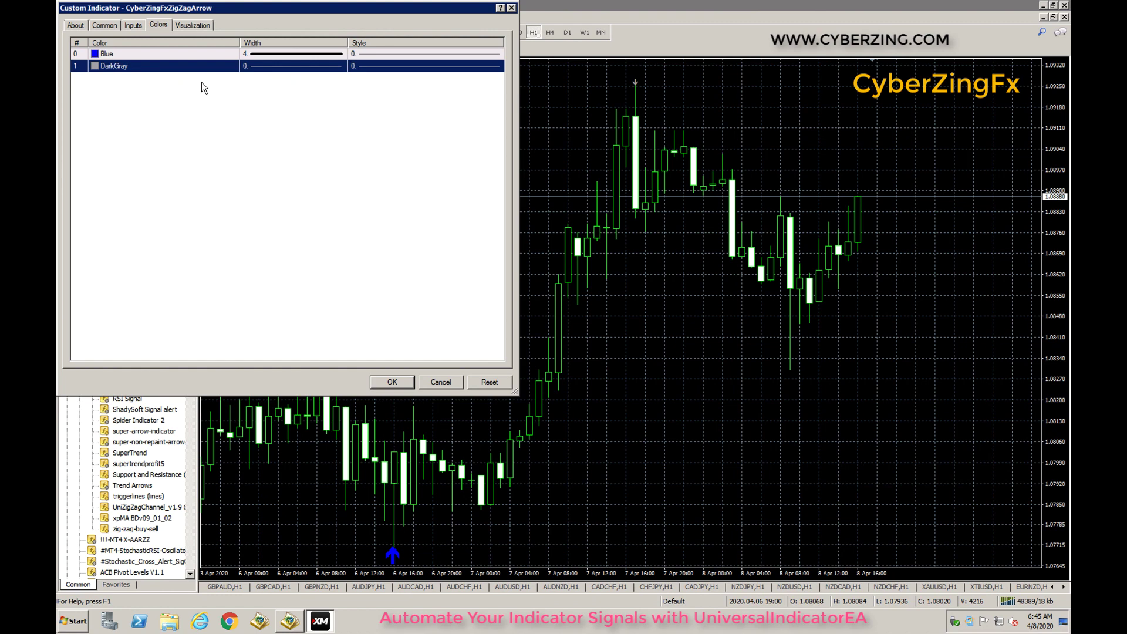
{"action": "left_click", "coordinate": [230, 69]}
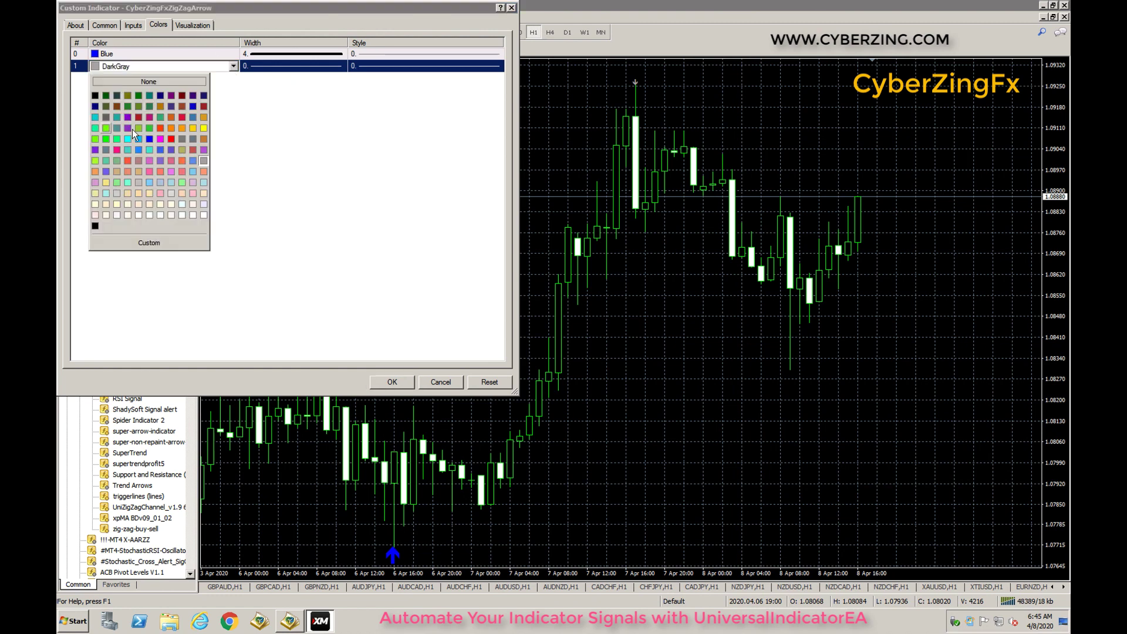
{"action": "left_click", "coordinate": [183, 118]}
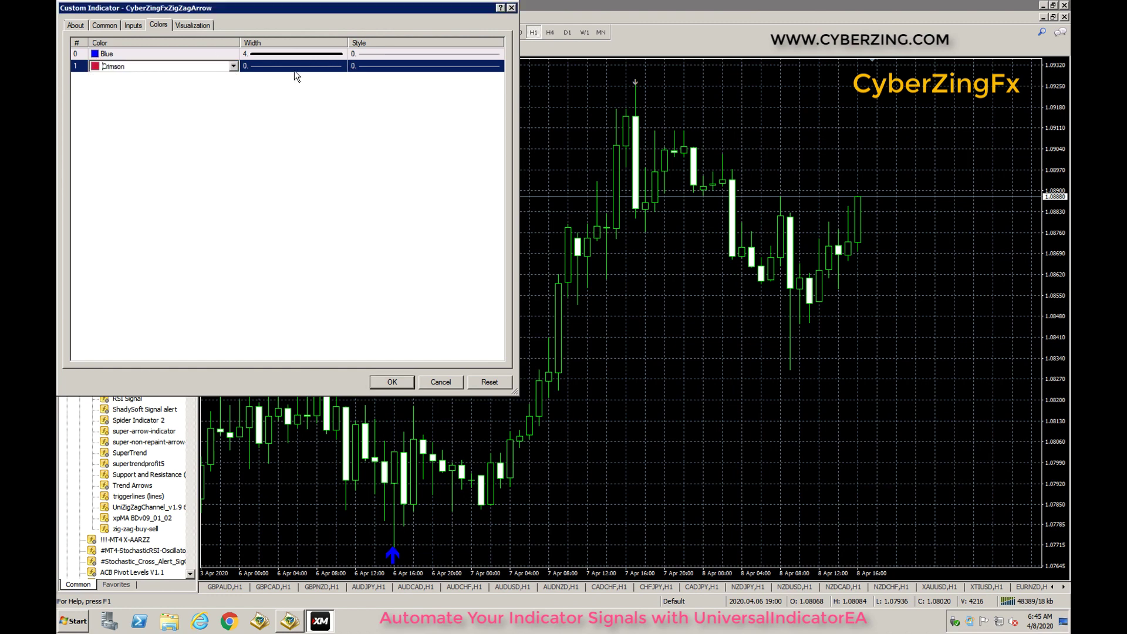
{"action": "left_click", "coordinate": [305, 68]}
{"action": "left_click", "coordinate": [306, 68]}
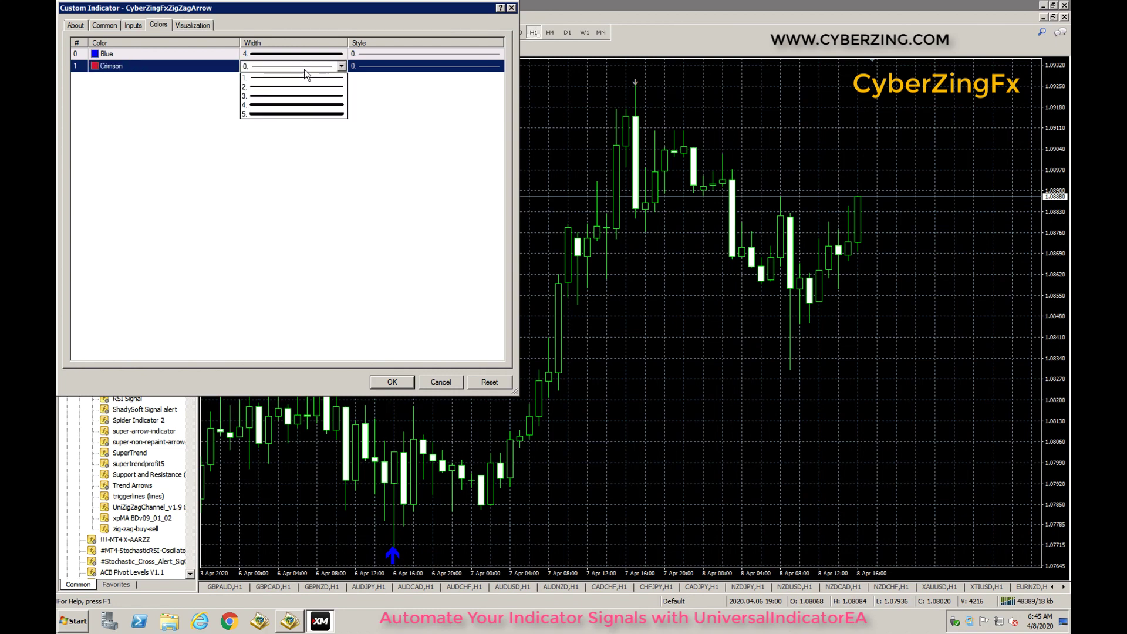
{"action": "left_click", "coordinate": [268, 107]}
{"action": "left_click", "coordinate": [392, 382]}
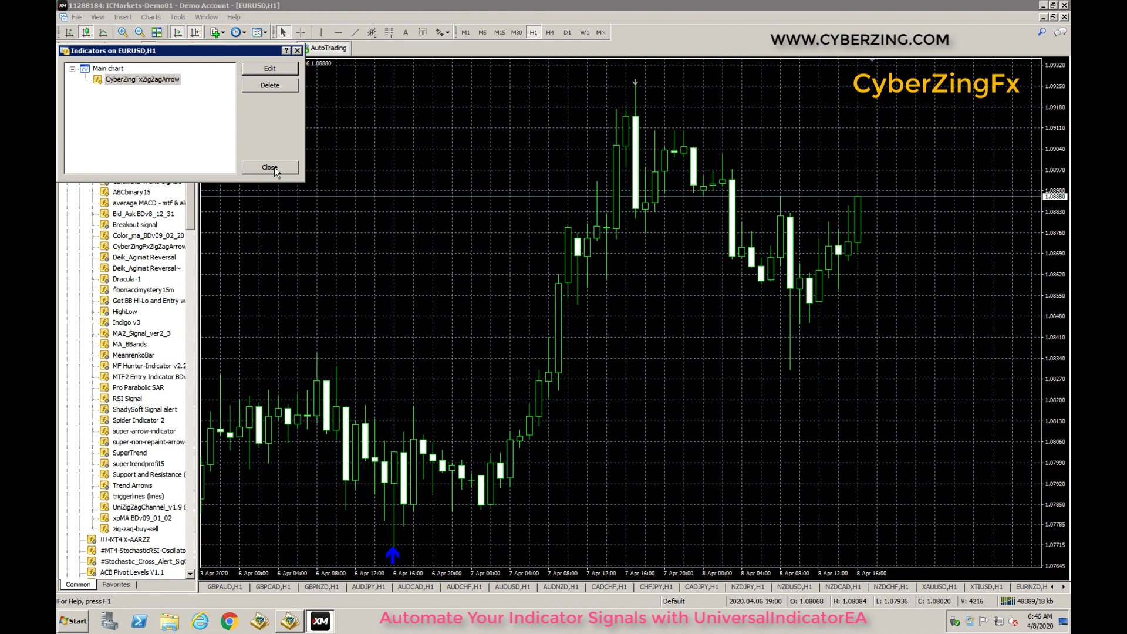
{"action": "left_click", "coordinate": [276, 170]}
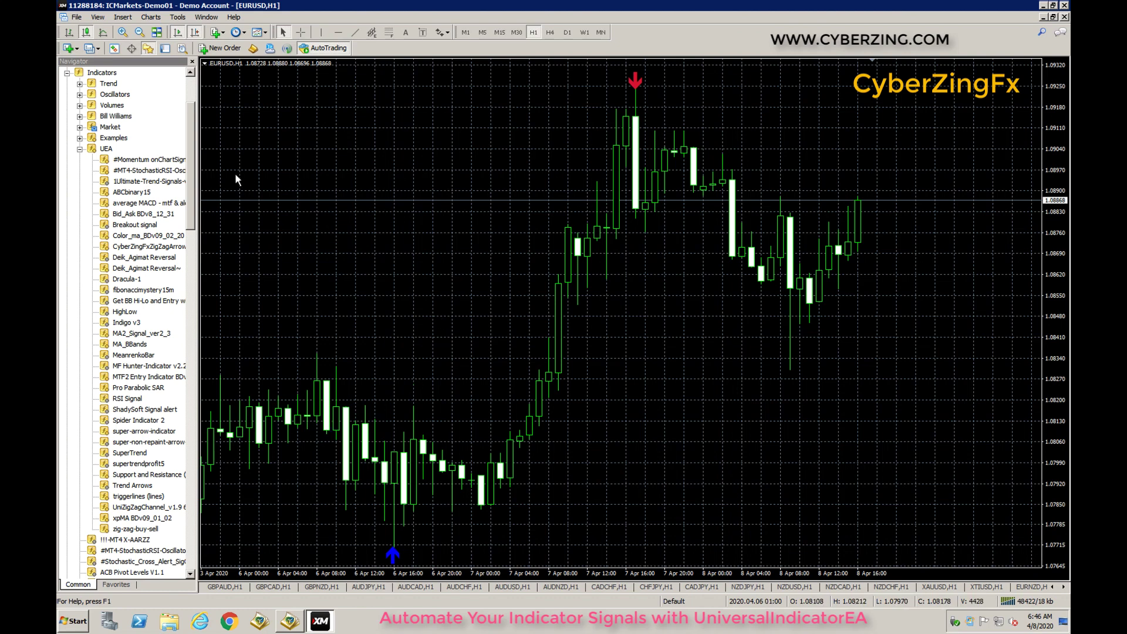
Open the UniversalIndicatorEA_v5.3 inputs, examine Minimum Value to Check for Buffers, and close the settings without applying them
{"action": "left_click", "coordinate": [67, 73]}
{"action": "double_click", "coordinate": [151, 420]}
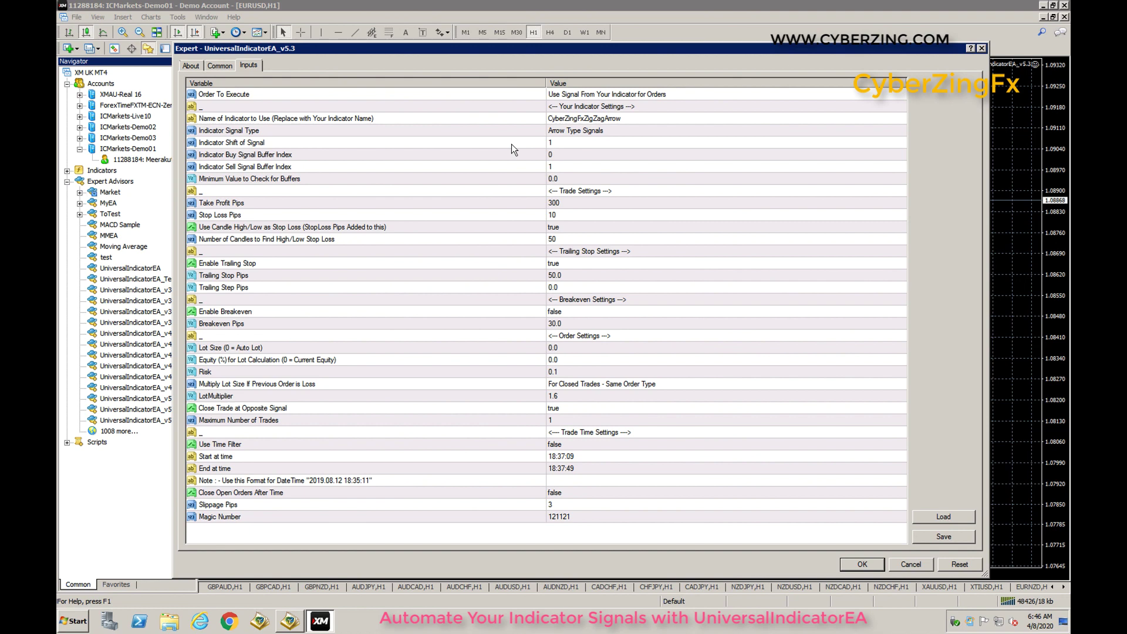
{"action": "left_click", "coordinate": [491, 178]}
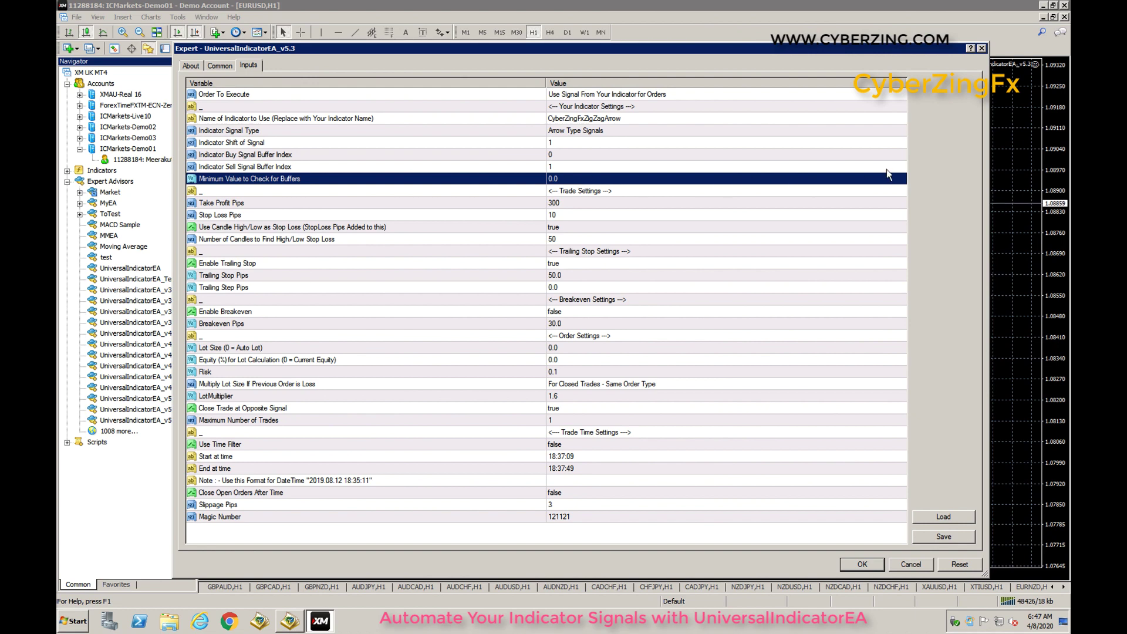
{"action": "left_click", "coordinate": [983, 49]}
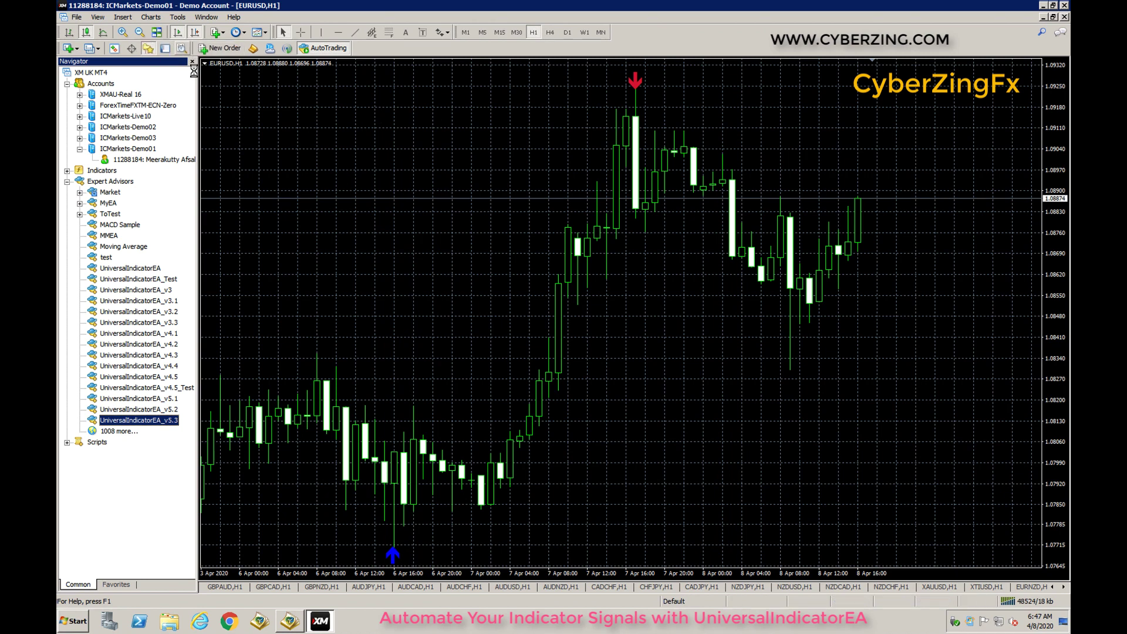
Show the Data Window, inspect the indicator's buffer values at the blue and red arrows, and hide the window again
{"action": "left_click", "coordinate": [132, 48]}
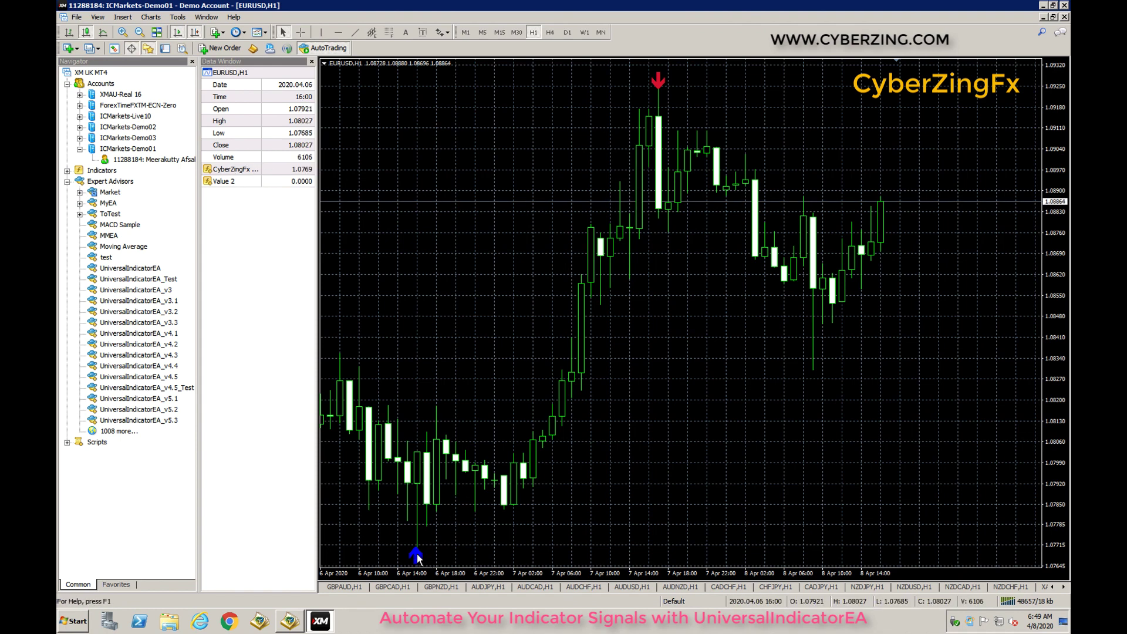
{"action": "mouse_move", "coordinate": [417, 554]}
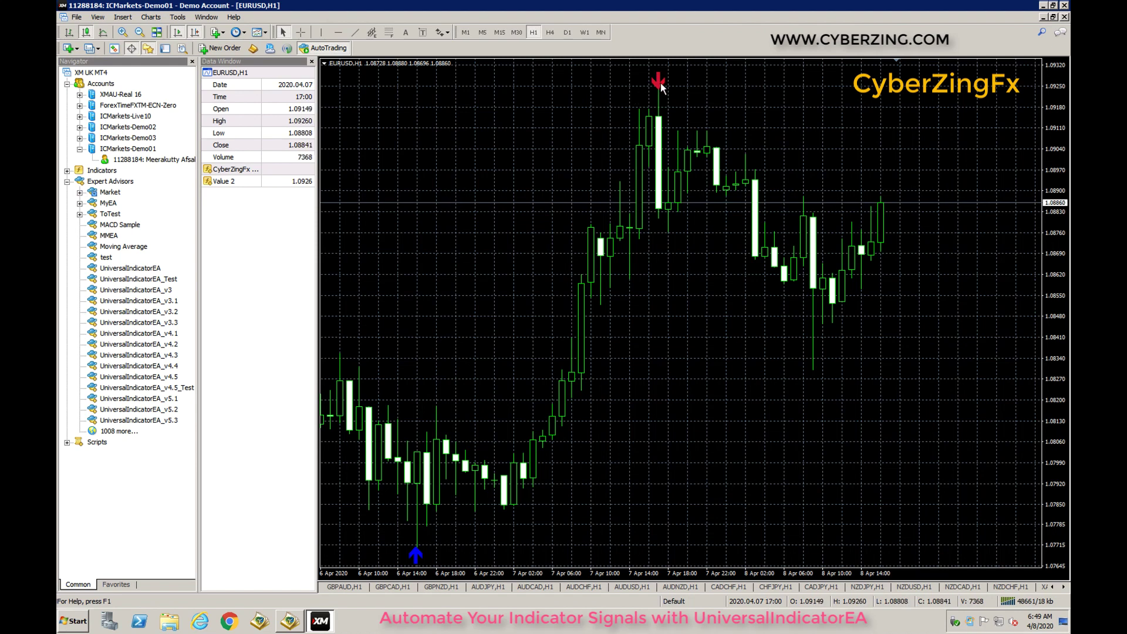
{"action": "mouse_move", "coordinate": [661, 86]}
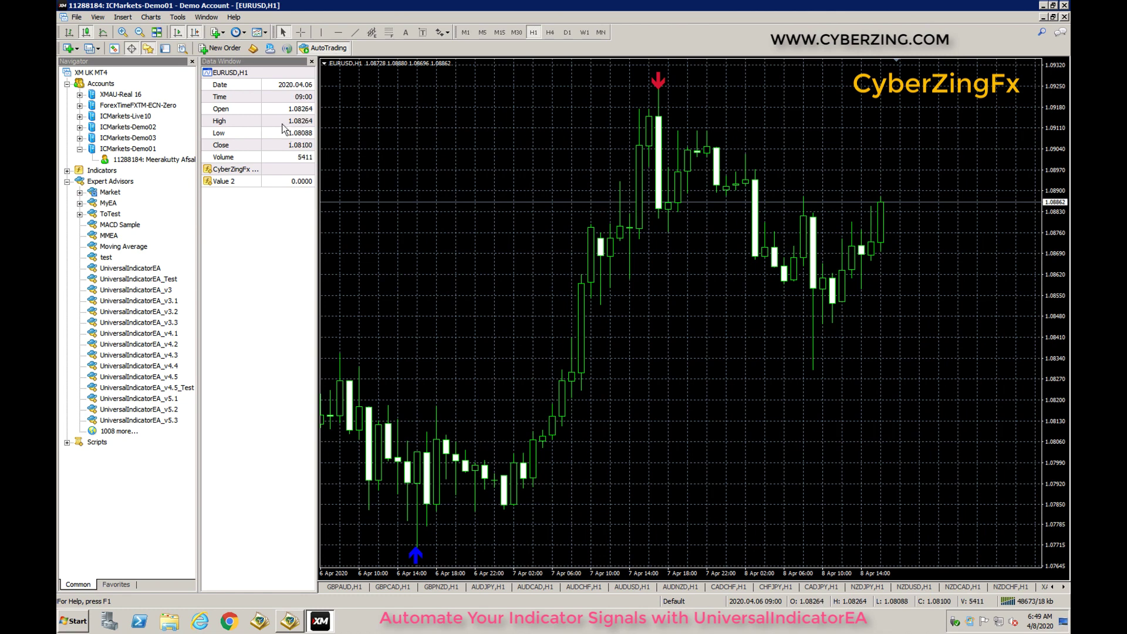
{"action": "left_click", "coordinate": [135, 47]}
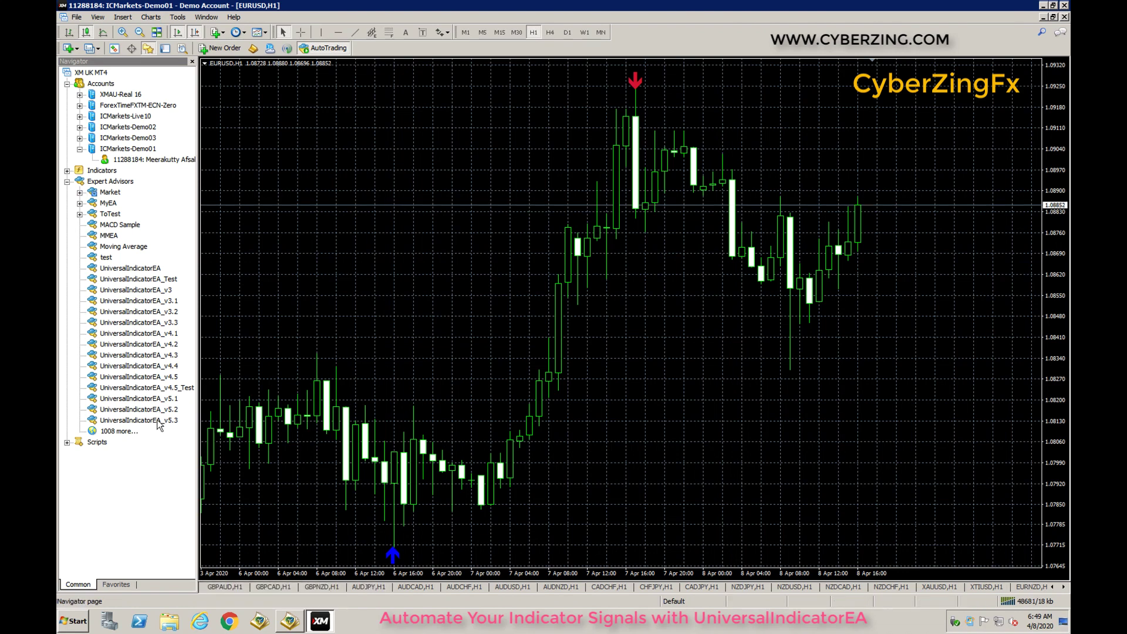
Open the UniversalIndicatorEA_v5.3 inputs and review the take profit, stop loss and candle high/low stop loss settings
{"action": "double_click", "coordinate": [139, 420]}
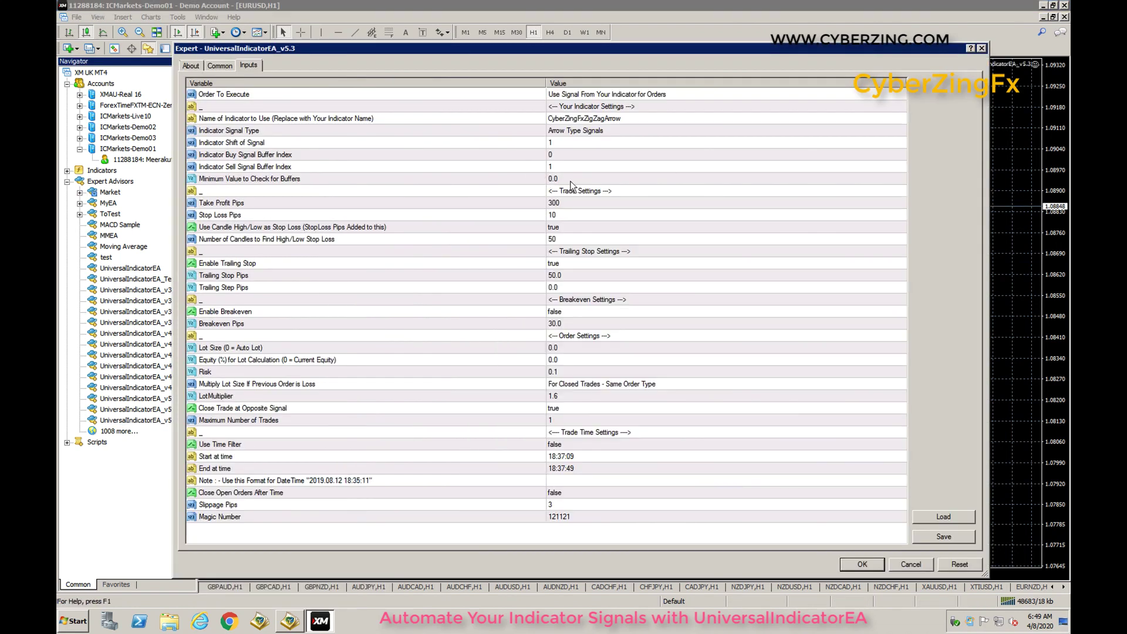
{"action": "left_click", "coordinate": [509, 196]}
{"action": "left_click", "coordinate": [536, 215]}
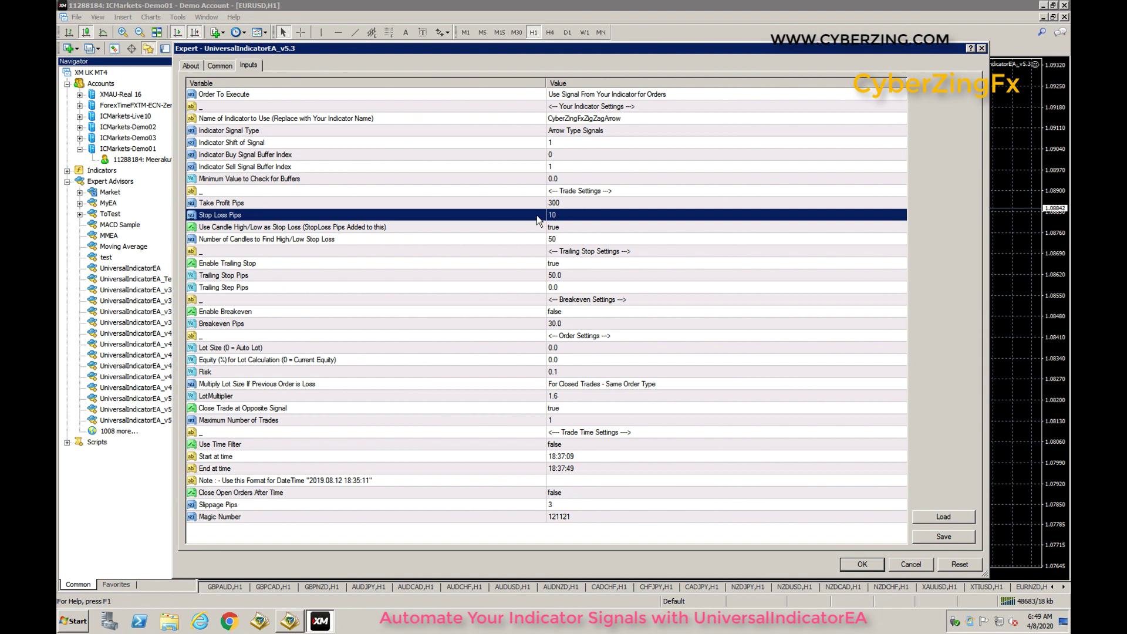
{"action": "left_click", "coordinate": [479, 231]}
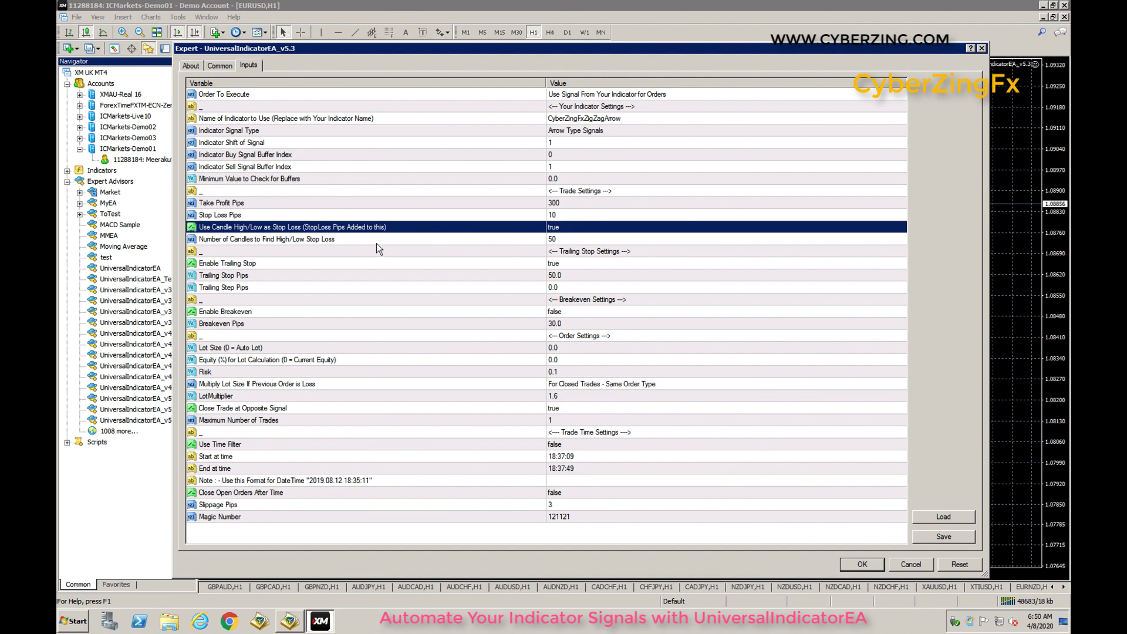
{"action": "double_click", "coordinate": [554, 239]}
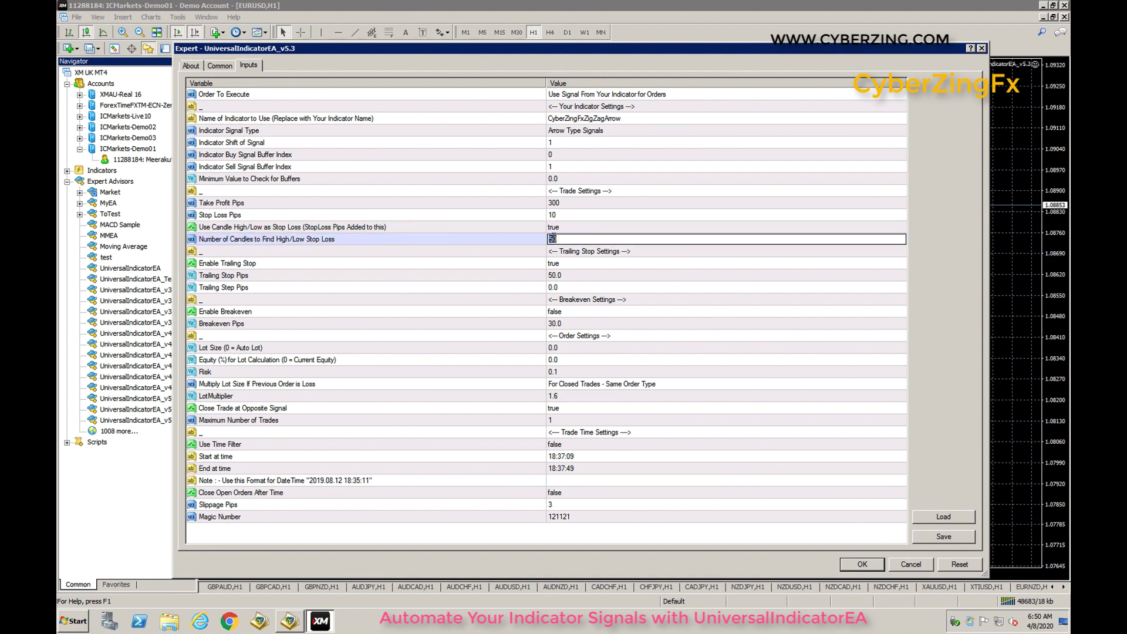
{"action": "left_click", "coordinate": [284, 245]}
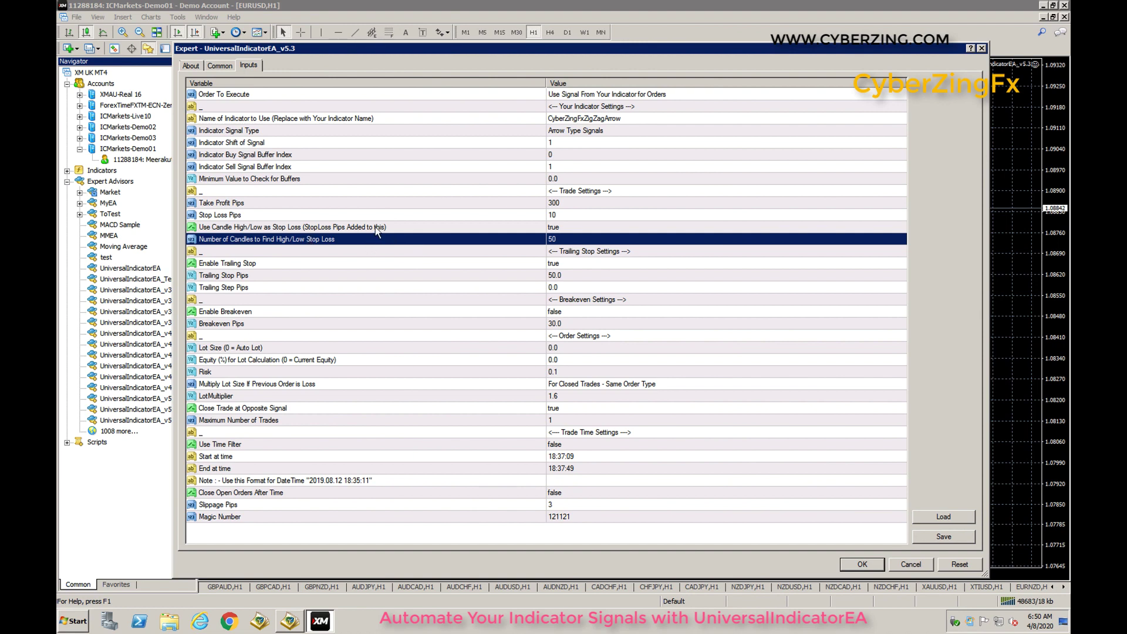
{"action": "left_click", "coordinate": [307, 229]}
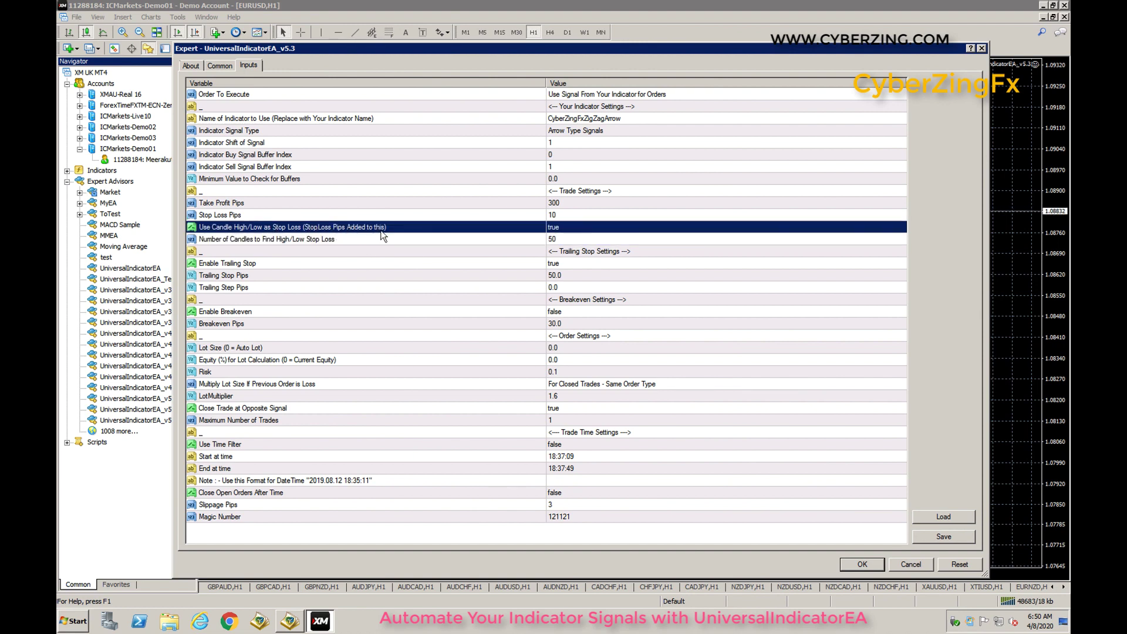
Try setting Stop Loss Pips to 0, and put it back to 10
{"action": "double_click", "coordinate": [557, 215]}
{"action": "left_click", "coordinate": [568, 215]}
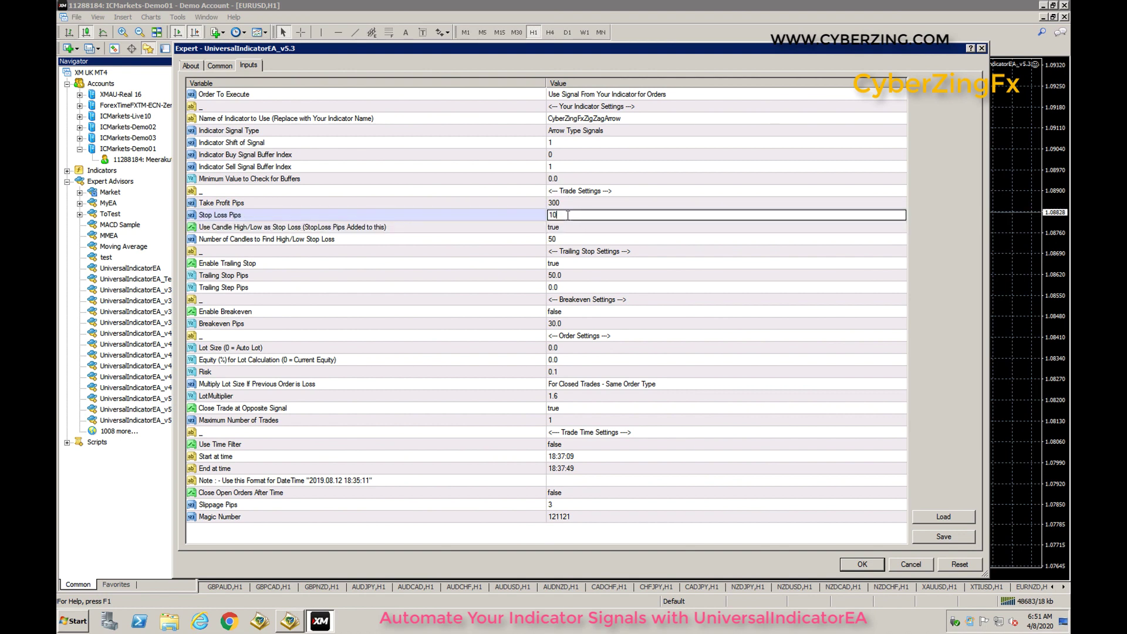
{"action": "key", "text": "BackSpace"}
{"action": "key", "text": "BackSpace"}
{"action": "type", "text": "0"}
{"action": "key", "text": "Return"}
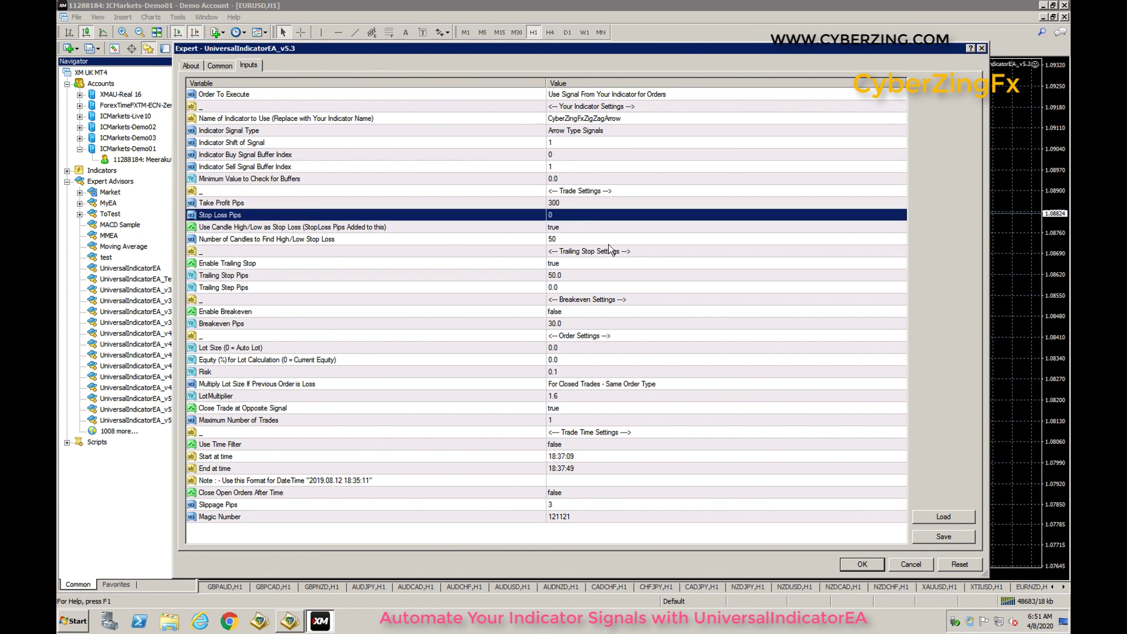
{"action": "left_click", "coordinate": [566, 231]}
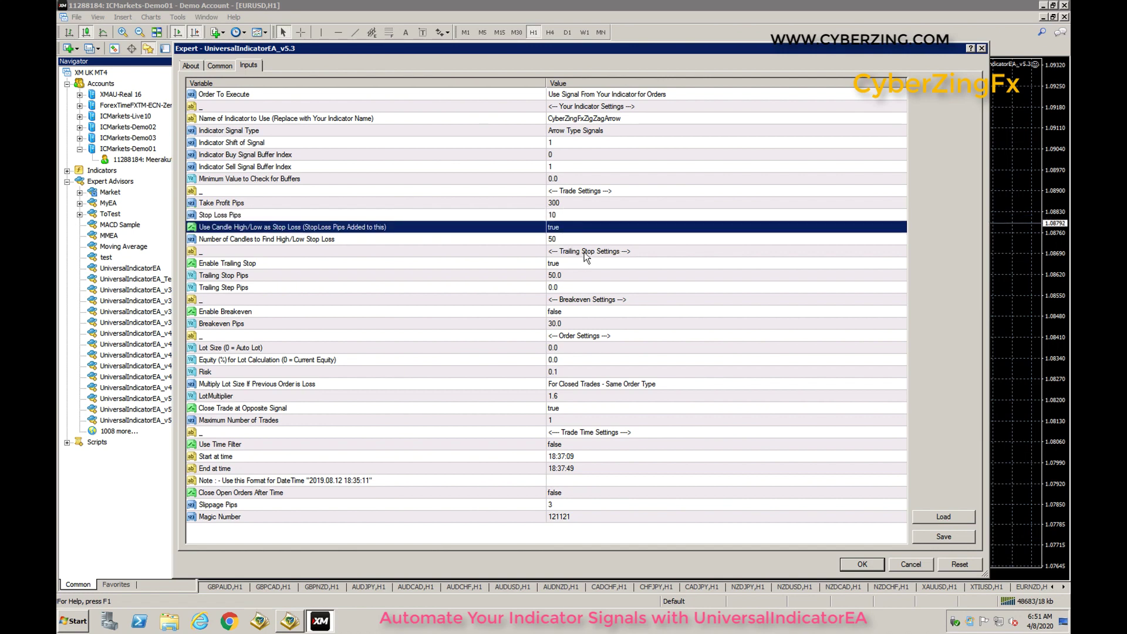
Review the trailing stop and breakeven settings and the Lot Size input of the order settings
{"action": "left_click", "coordinate": [591, 256]}
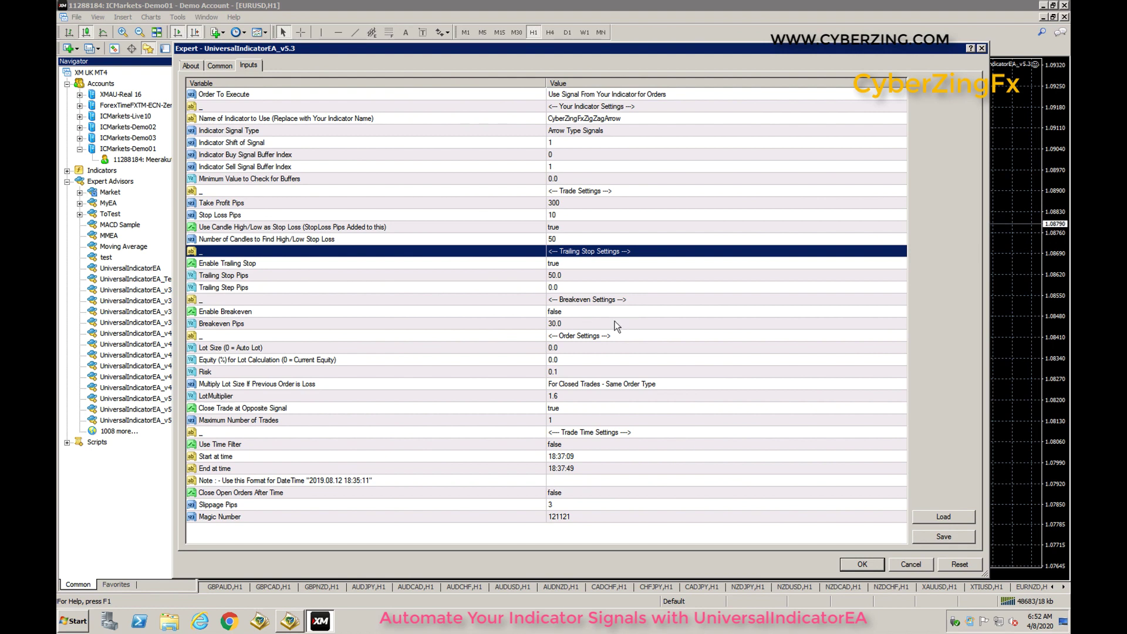
{"action": "left_click", "coordinate": [587, 301]}
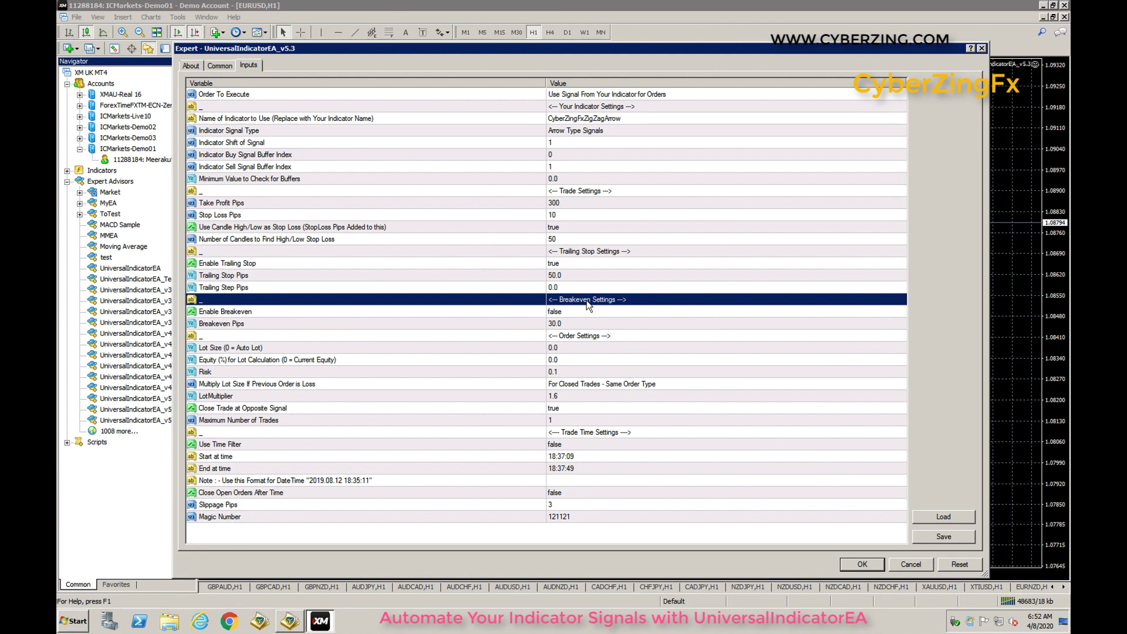
{"action": "left_click", "coordinate": [580, 336]}
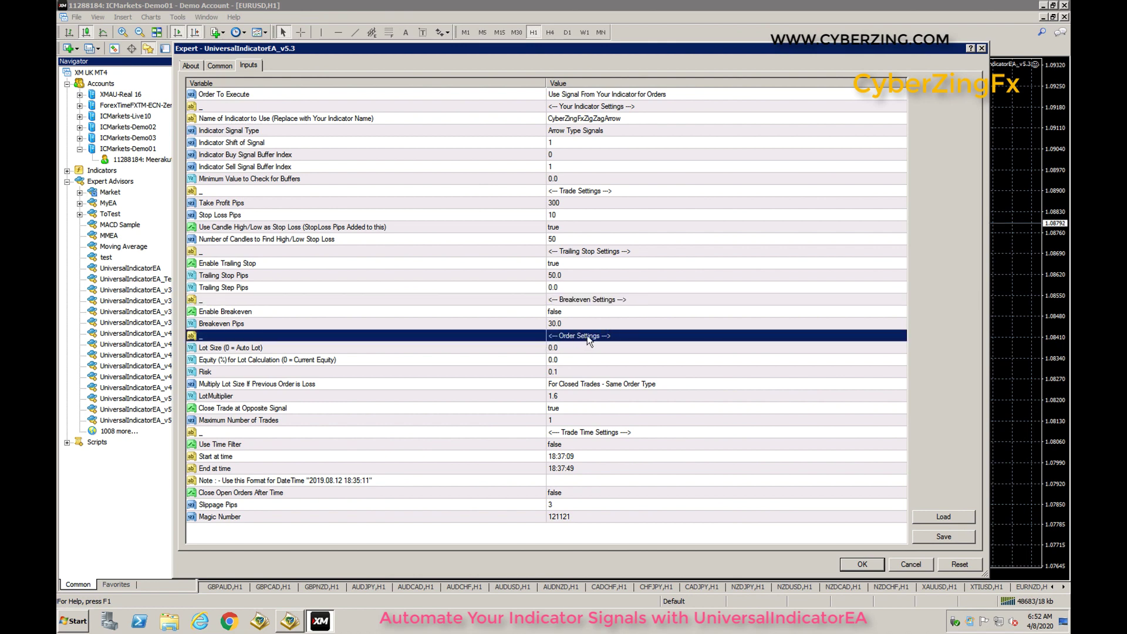
{"action": "left_click", "coordinate": [570, 348]}
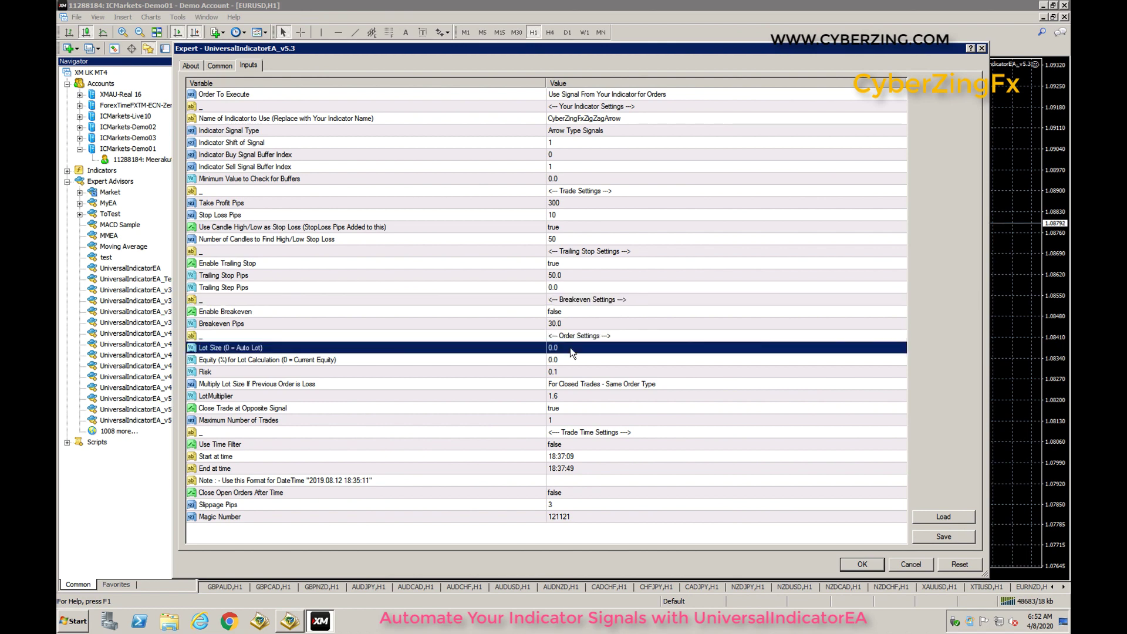
Review the Multiply Lot Size If Previous Order is Loss input, and set LotMultiplier to 1.0
{"action": "left_click", "coordinate": [619, 385]}
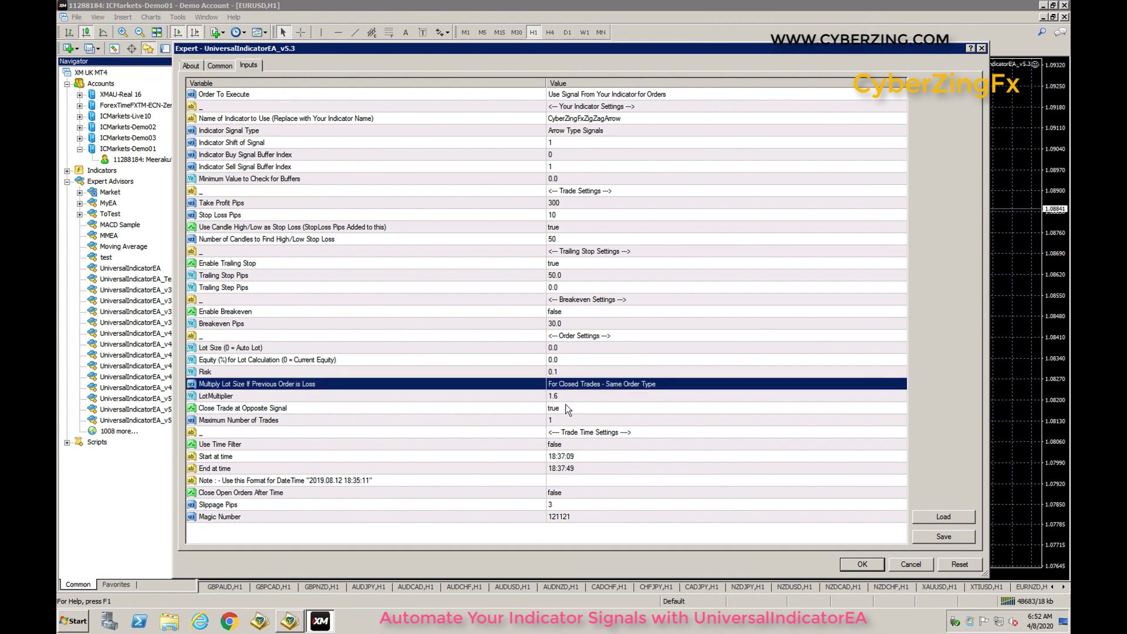
{"action": "key", "text": "Down"}
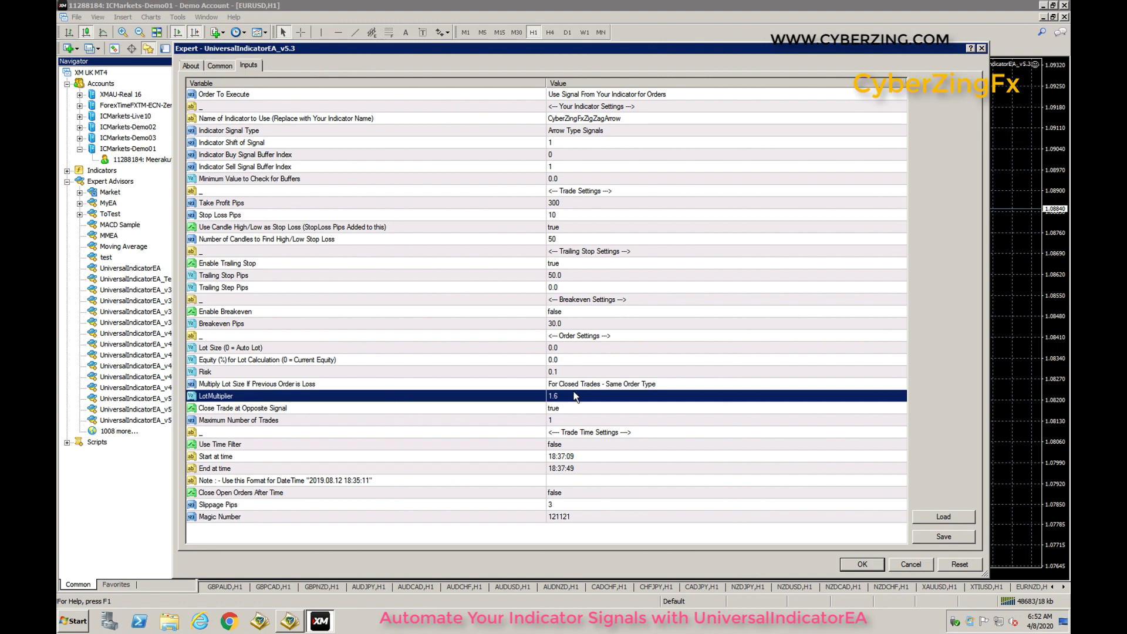
{"action": "double_click", "coordinate": [565, 395]}
{"action": "type", "text": "1.0"}
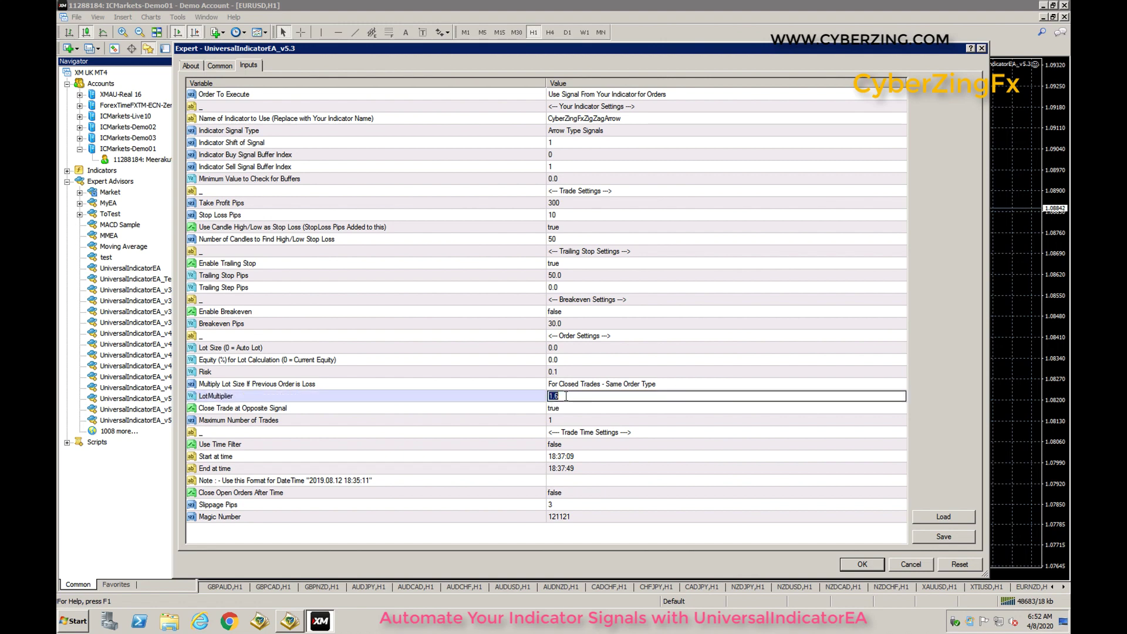
{"action": "key", "text": "Return"}
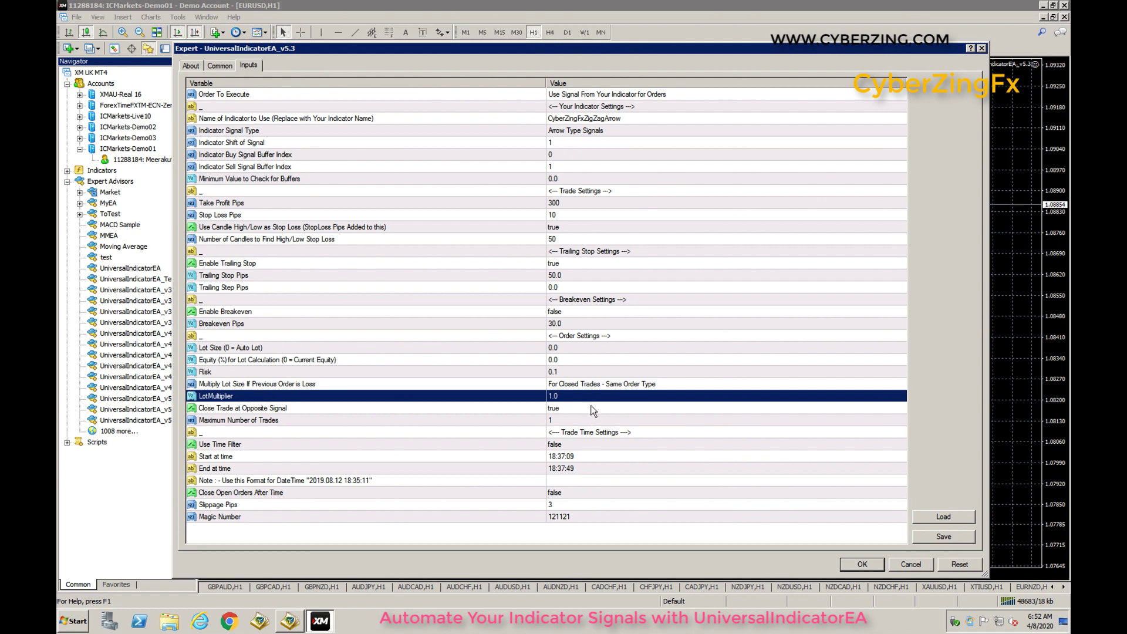
Review the opposite-signal closing, maximum trades, time filter, close-after-time, slippage and magic number inputs
{"action": "left_click", "coordinate": [591, 408]}
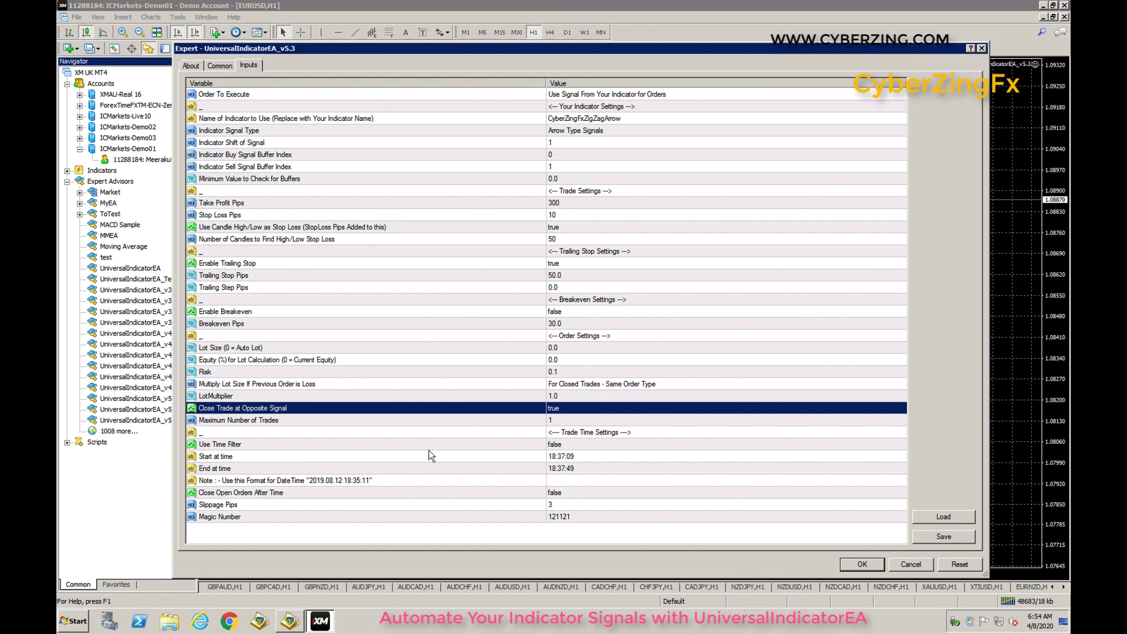
{"action": "key", "text": "Down"}
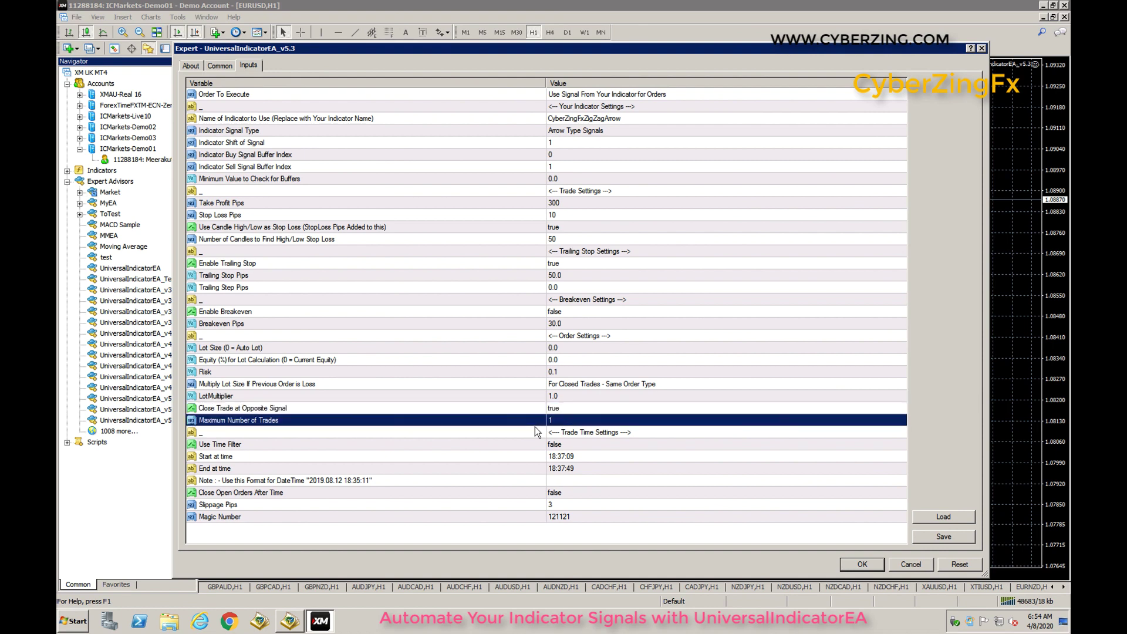
{"action": "left_click", "coordinate": [583, 433]}
{"action": "left_click", "coordinate": [579, 443]}
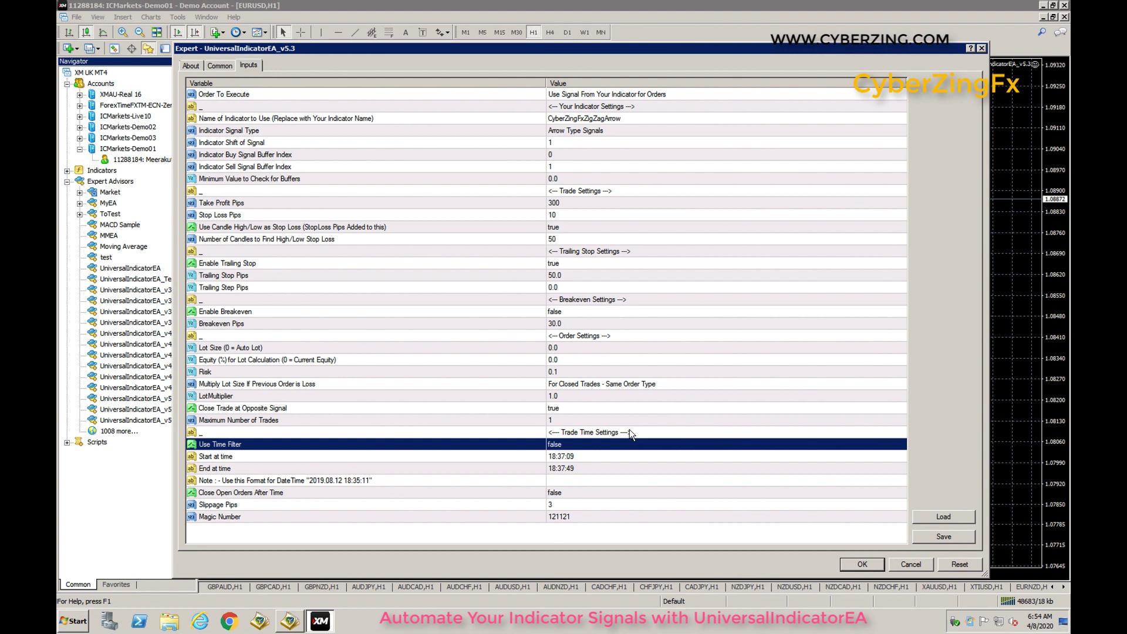
{"action": "left_click", "coordinate": [572, 441]}
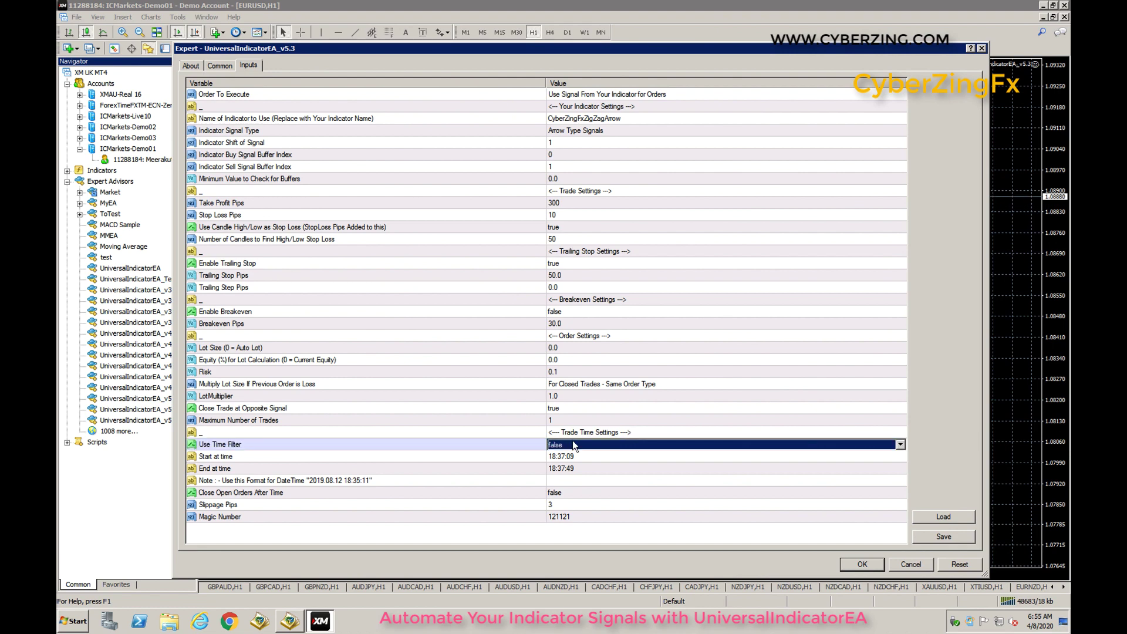
{"action": "left_click", "coordinate": [576, 497]}
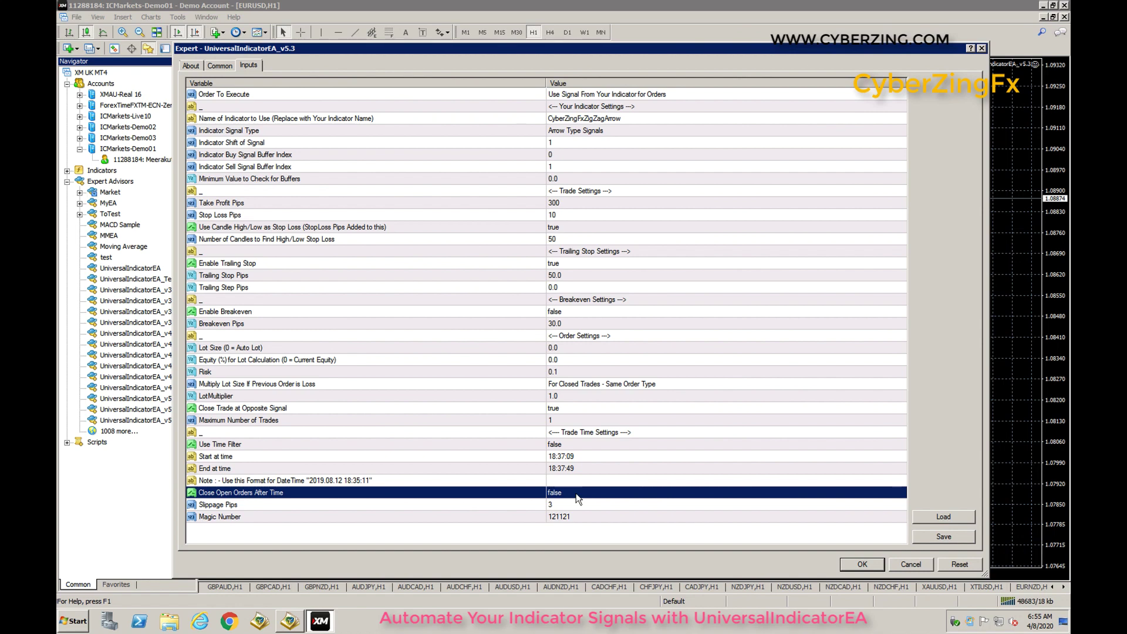
{"action": "left_click", "coordinate": [563, 505]}
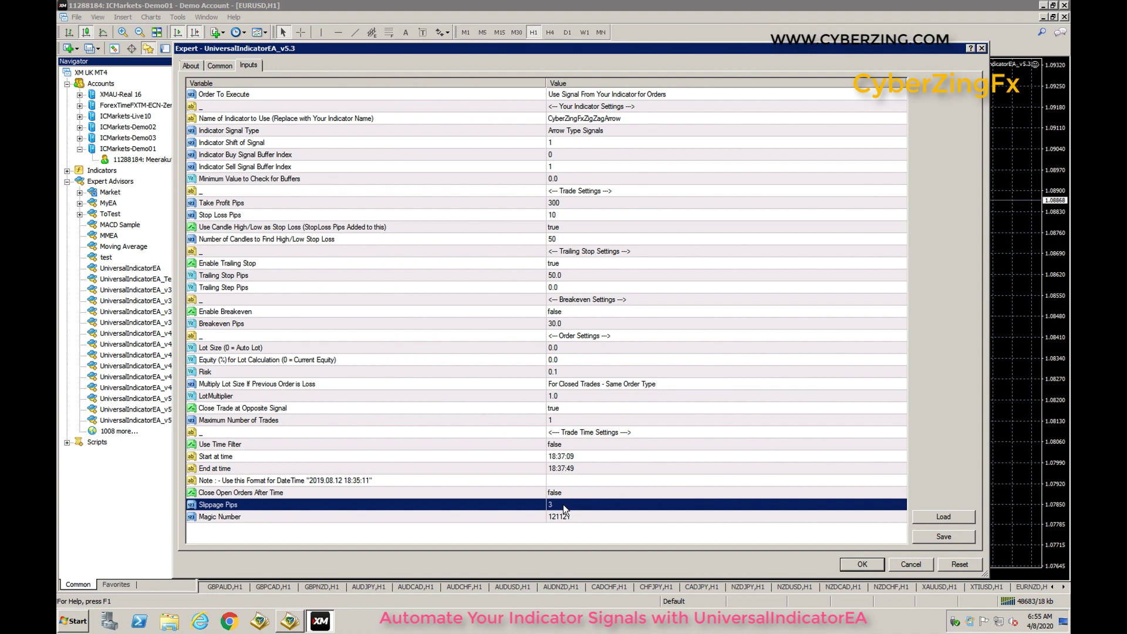
{"action": "left_click", "coordinate": [573, 522]}
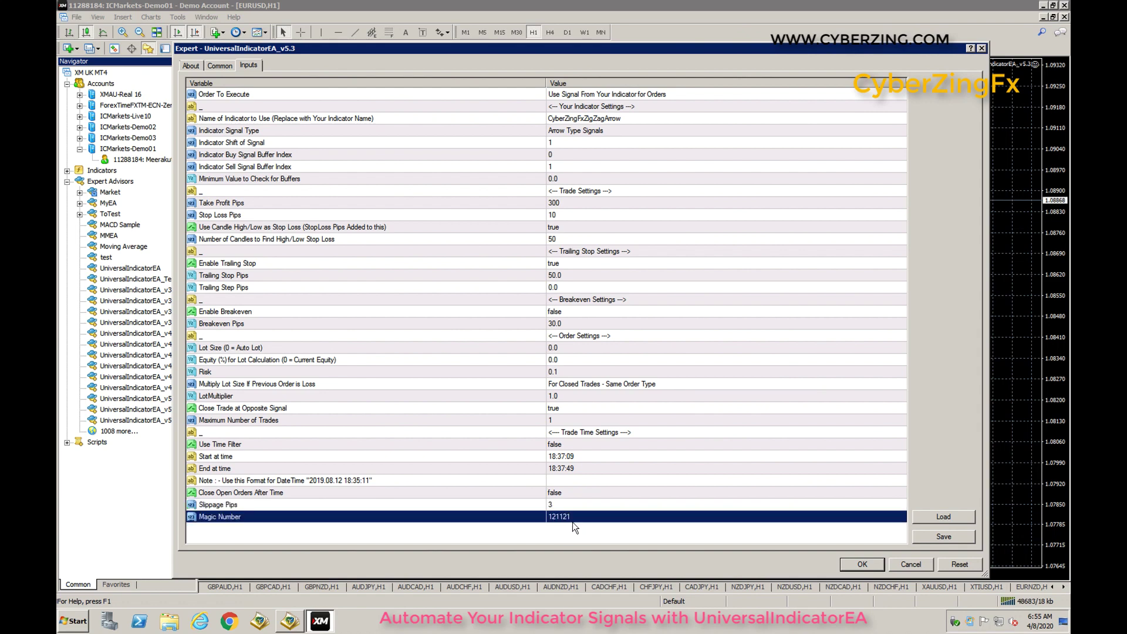